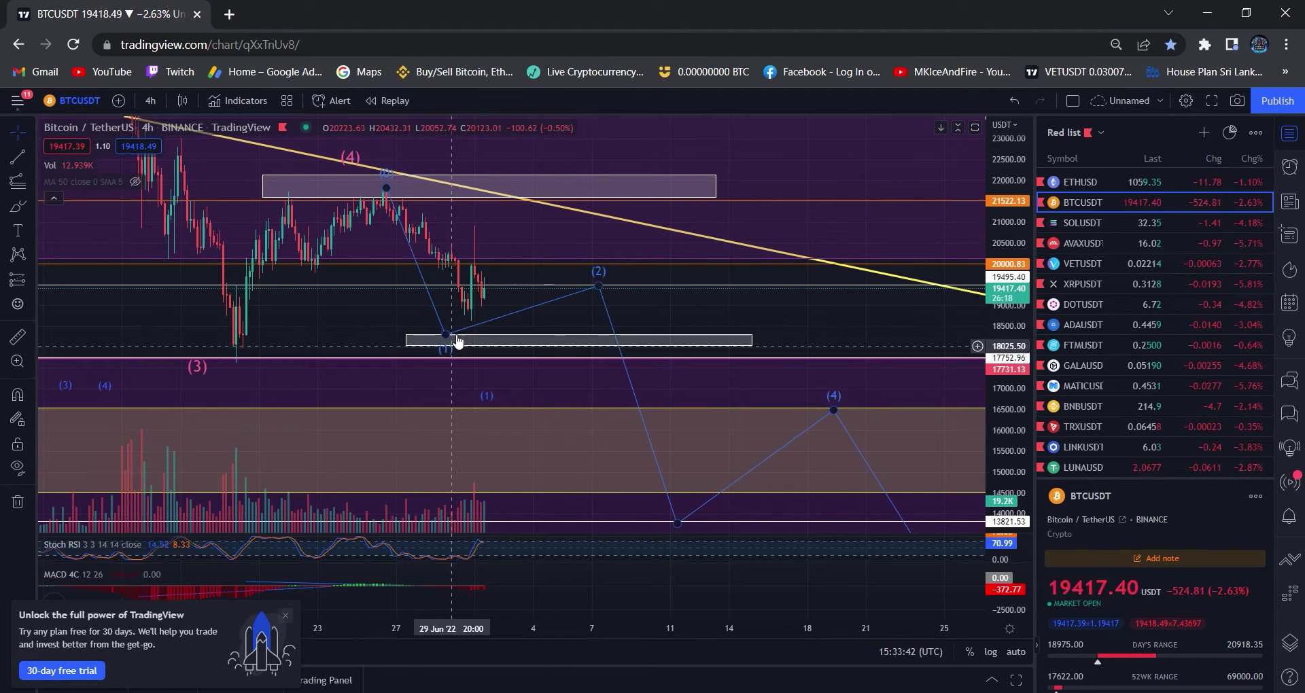
# - Move point (1) of the blue Elliott wave projection to about 18,384, just above the lower grey support box
pyautogui.moveTo(445, 336); pyautogui.dragTo(465, 331)
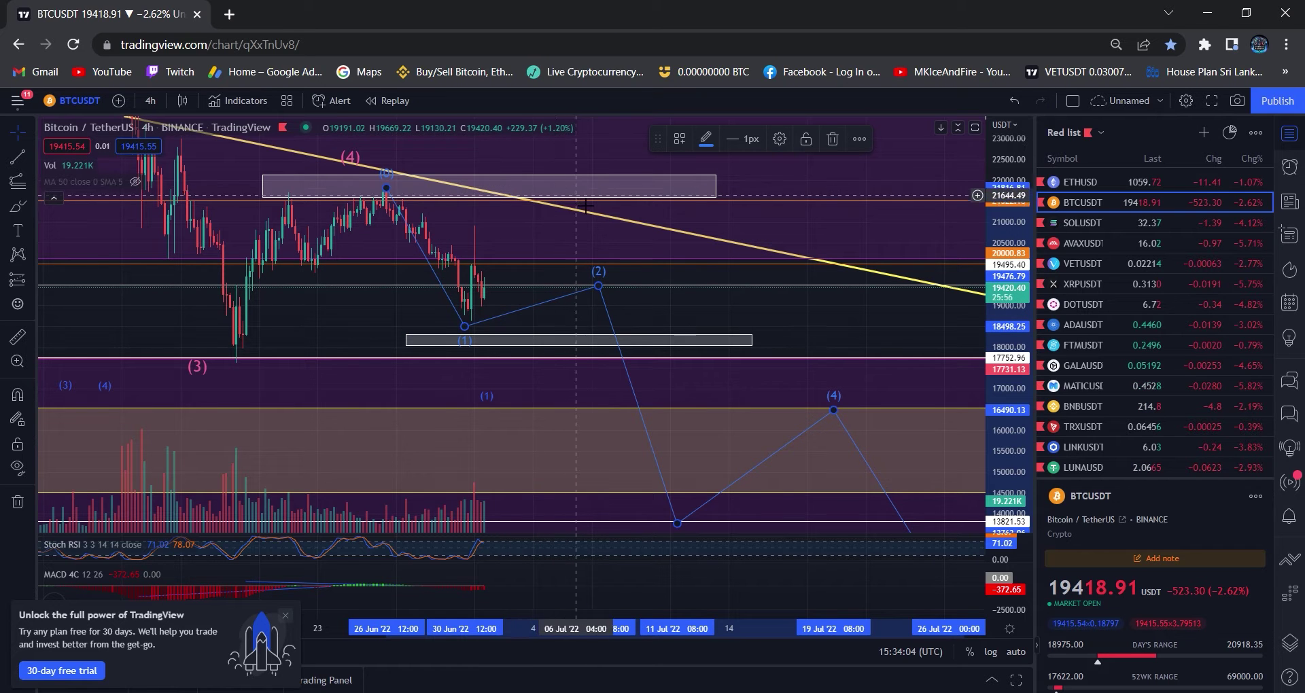
pyautogui.click(411, 337)
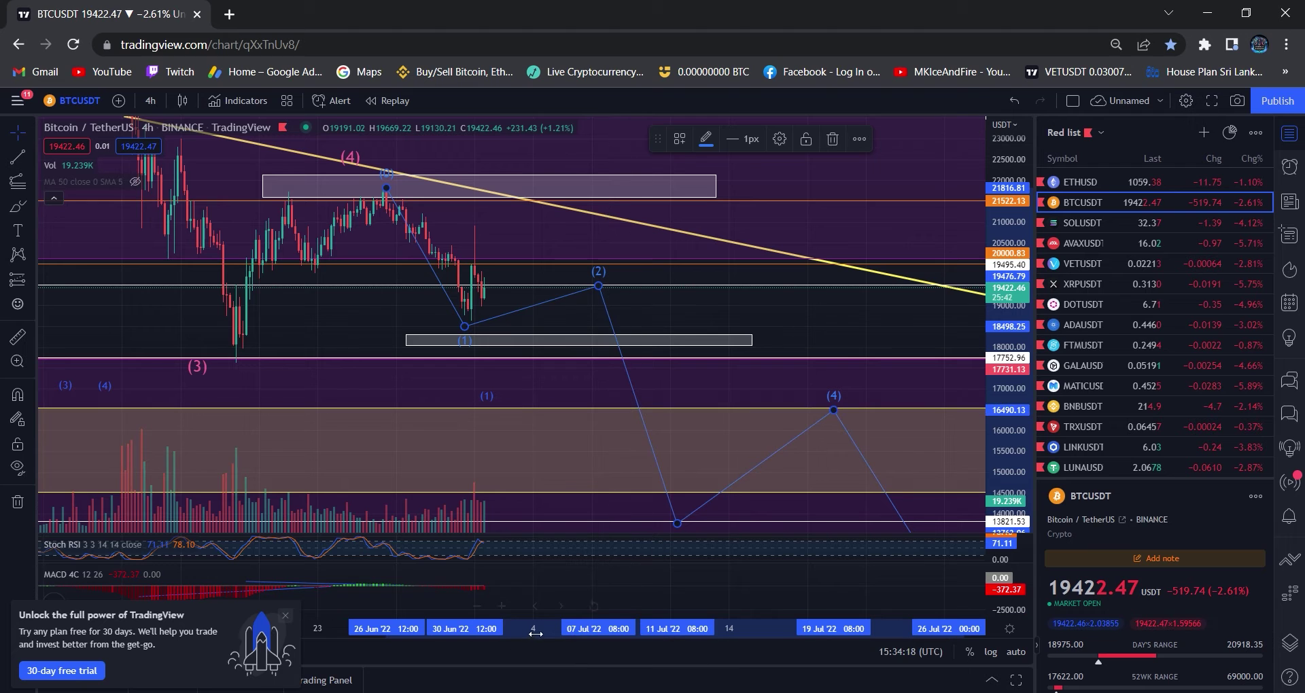
pyautogui.scroll(3, 536, 634)
pyautogui.click(311, 264)
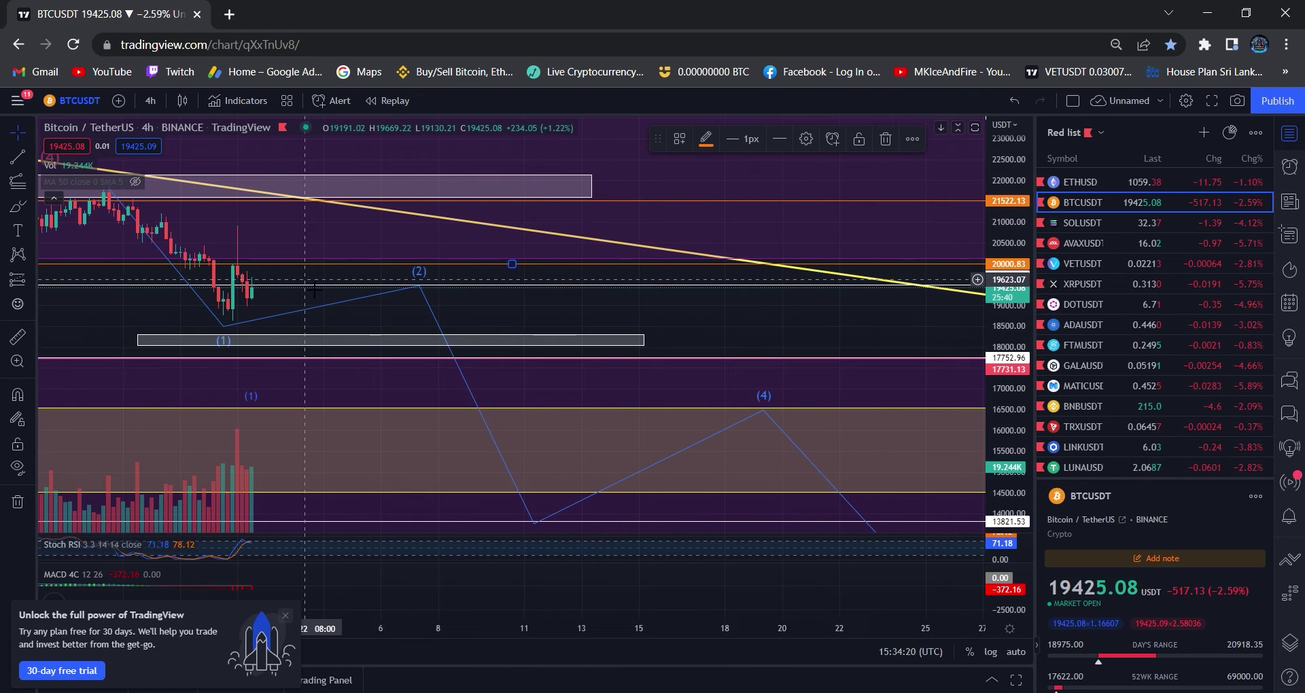
pyautogui.moveTo(313, 289); pyautogui.dragTo(507, 241)
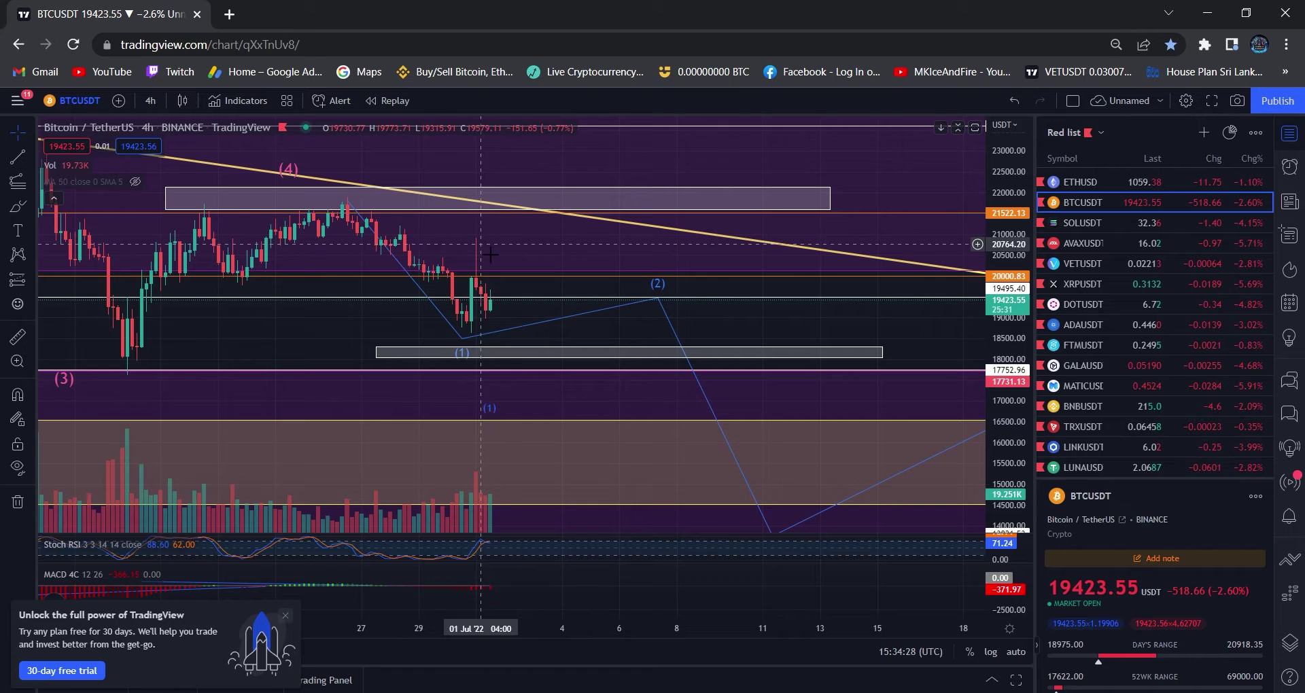
pyautogui.scroll(1, 974, 282)
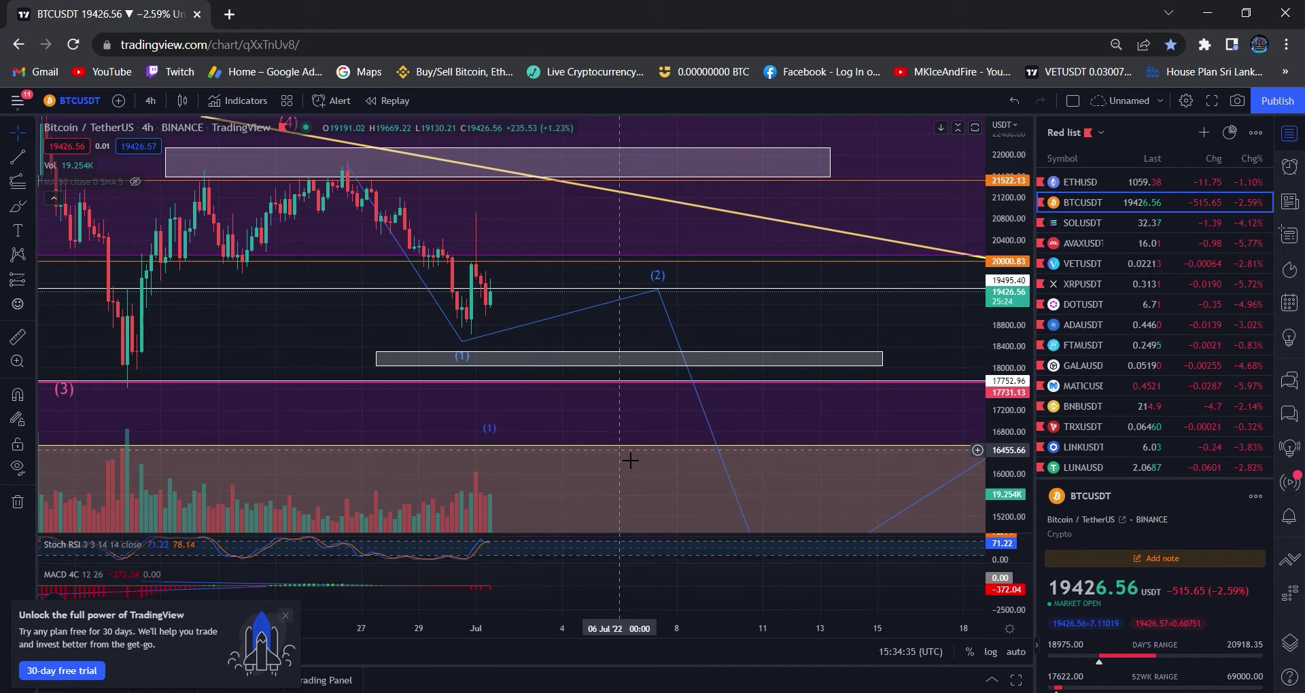
pyautogui.moveTo(609, 635); pyautogui.dragTo(680, 635)
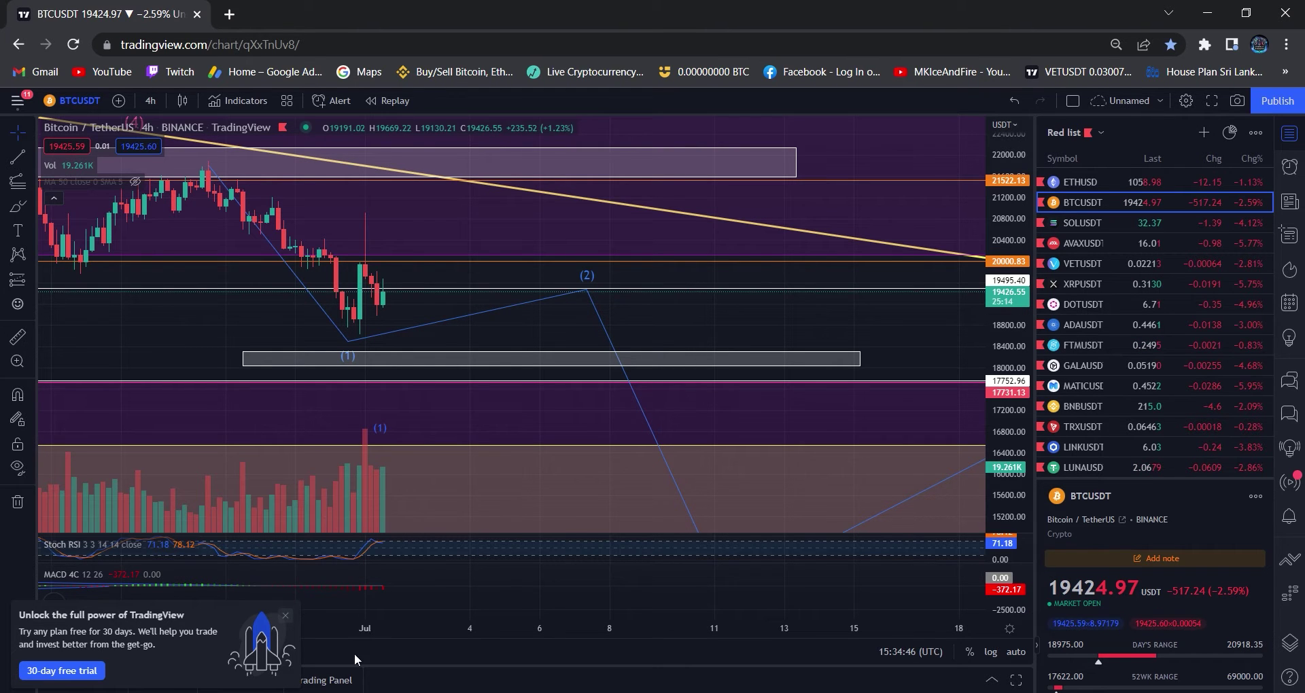
pyautogui.moveTo(357, 629); pyautogui.dragTo(542, 611)
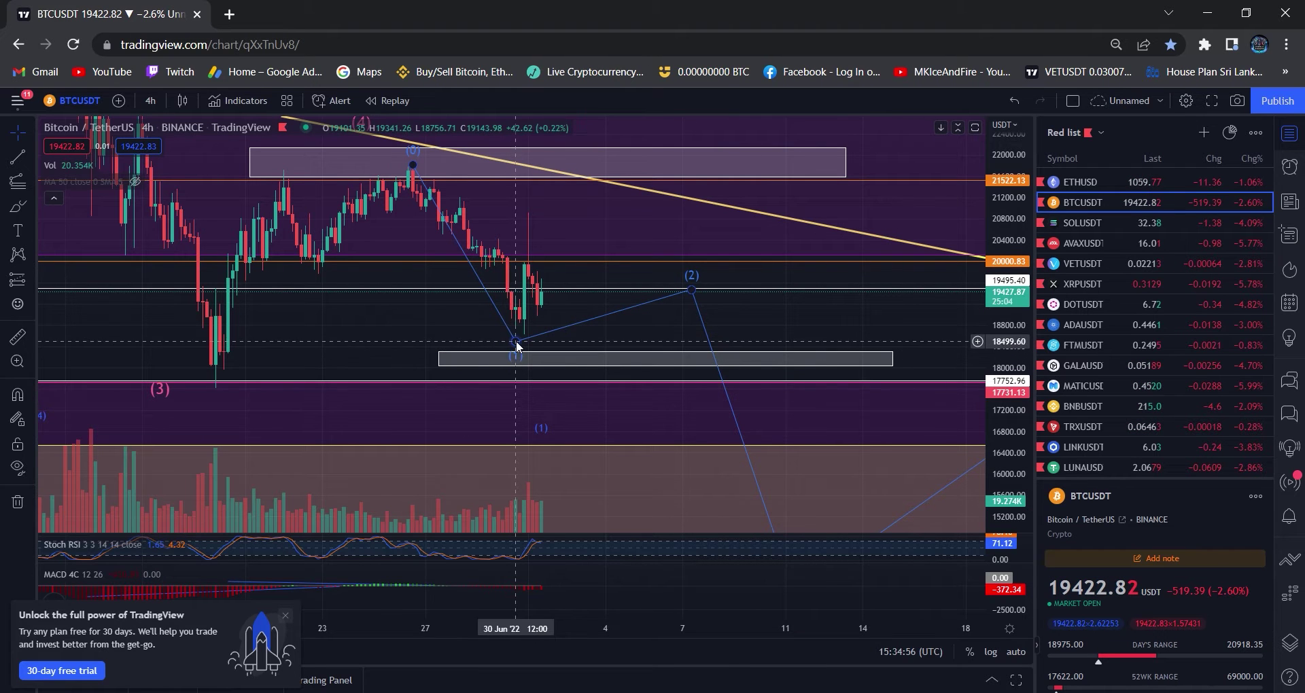
pyautogui.moveTo(515, 342); pyautogui.dragTo(520, 348)
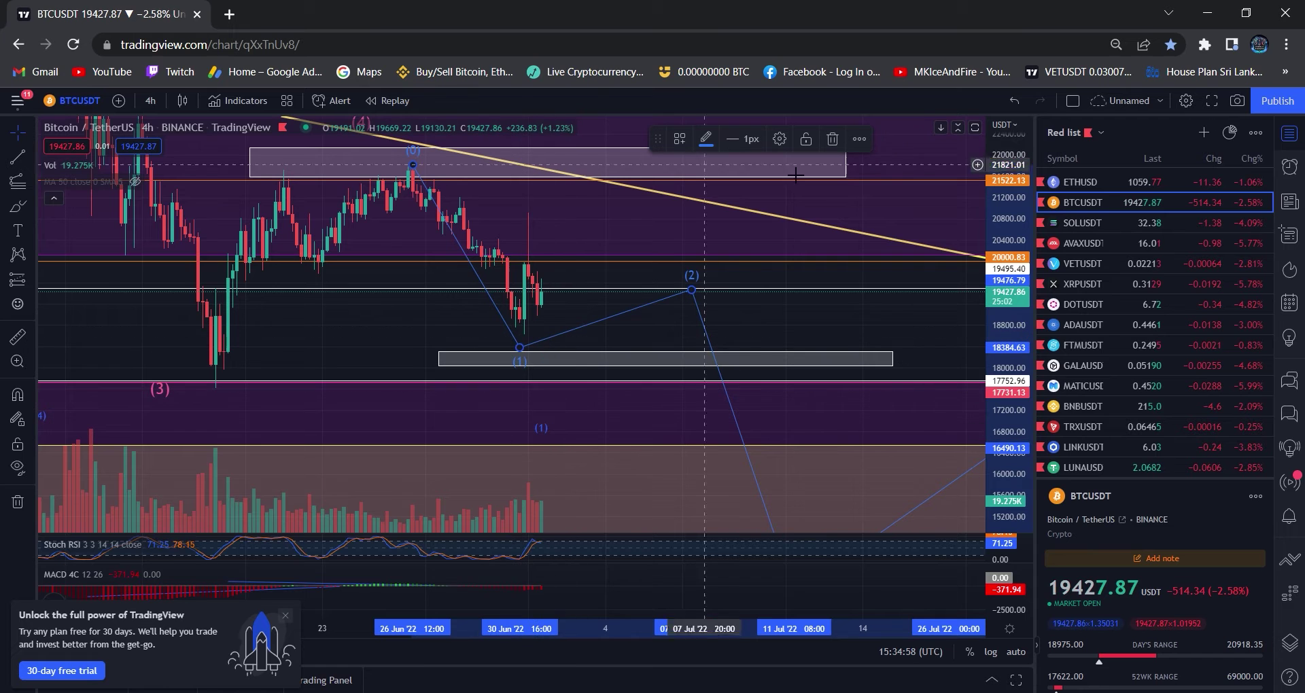
# - Place the standalone blue (1) text label beside the latest low, at about 18,740 on 29 June
pyautogui.moveTo(867, 331); pyautogui.dragTo(865, 325)
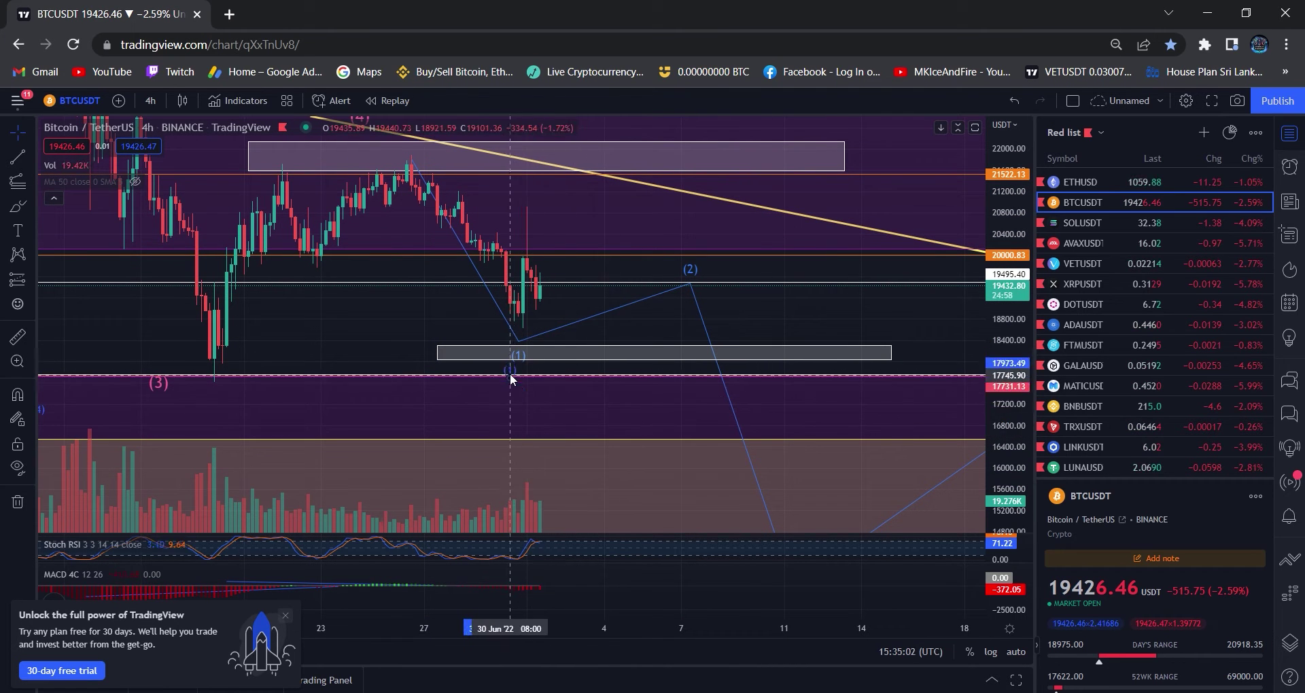
pyautogui.click(495, 333)
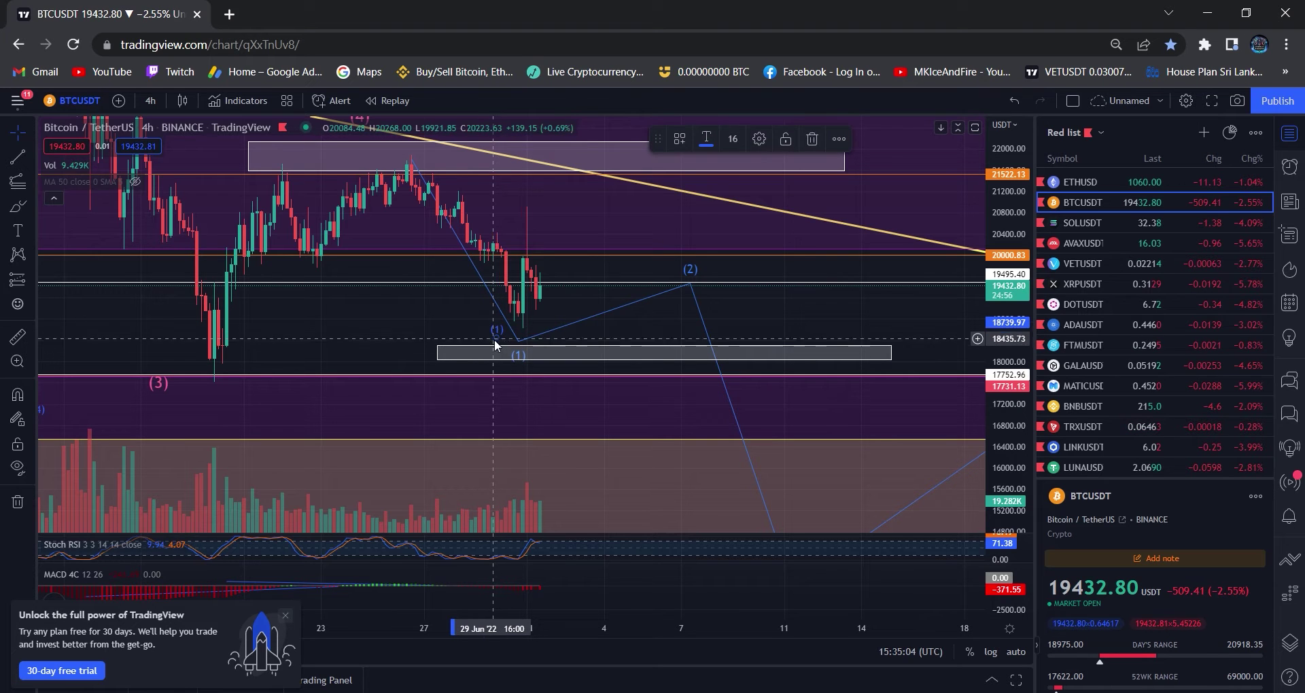
pyautogui.moveTo(503, 338); pyautogui.dragTo(508, 336)
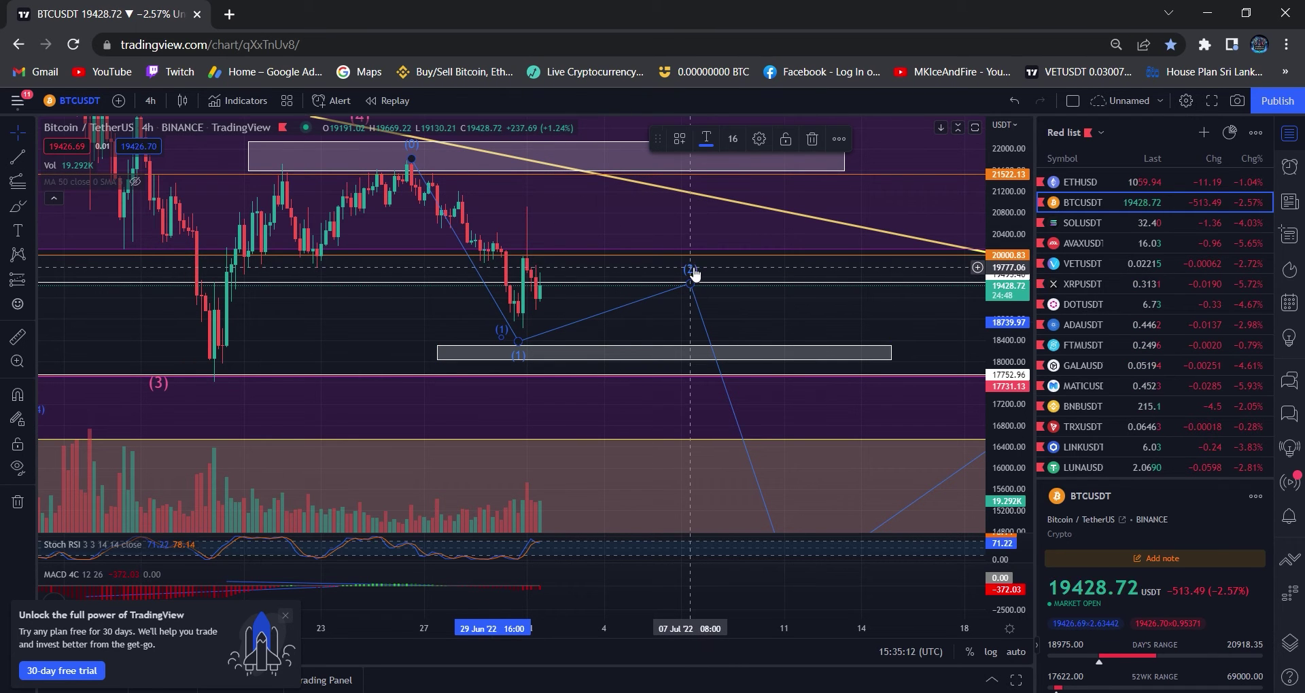
# - Raise point (2) of the blue Elliott wave projection to about 19,994, near the orange 20,000.83 level
pyautogui.moveTo(694, 277)
pyautogui.mouseDown()
pyautogui.moveTo(638, 233)
pyautogui.moveTo(553, 204)
pyautogui.moveTo(534, 212)
pyautogui.moveTo(635, 272)
pyautogui.moveTo(665, 263)
pyautogui.mouseUp()
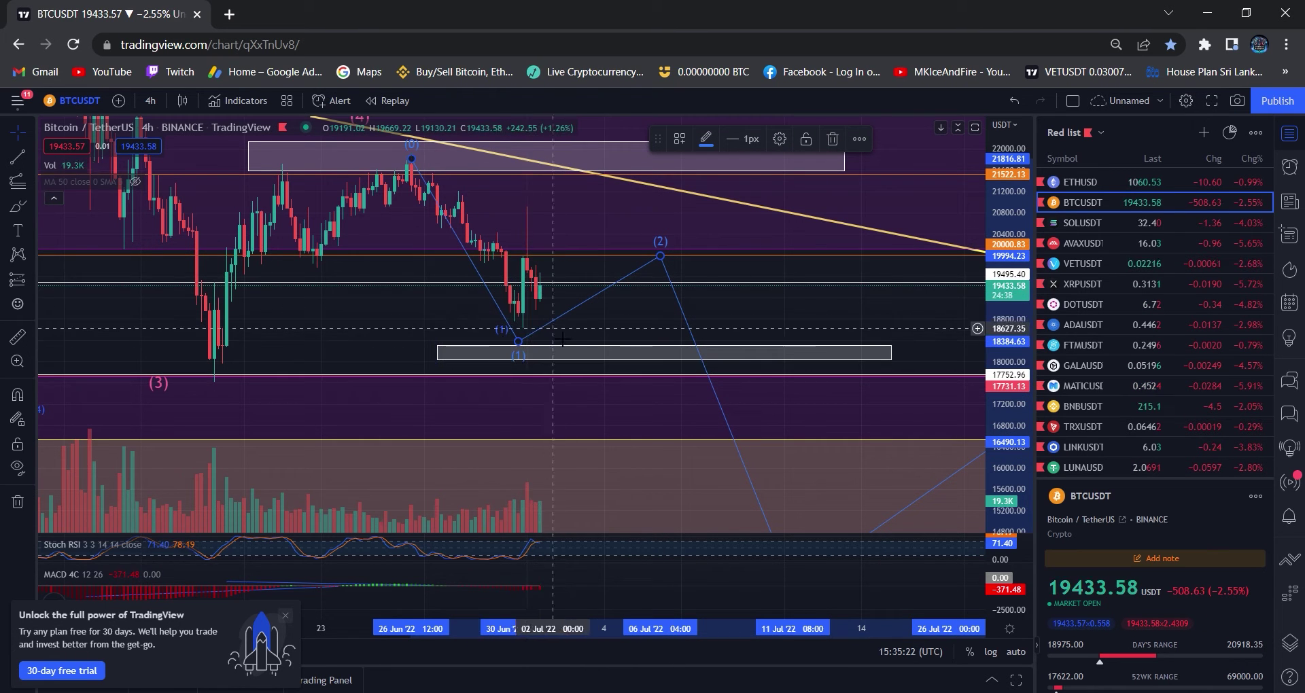
pyautogui.scroll(2, 747, 408)
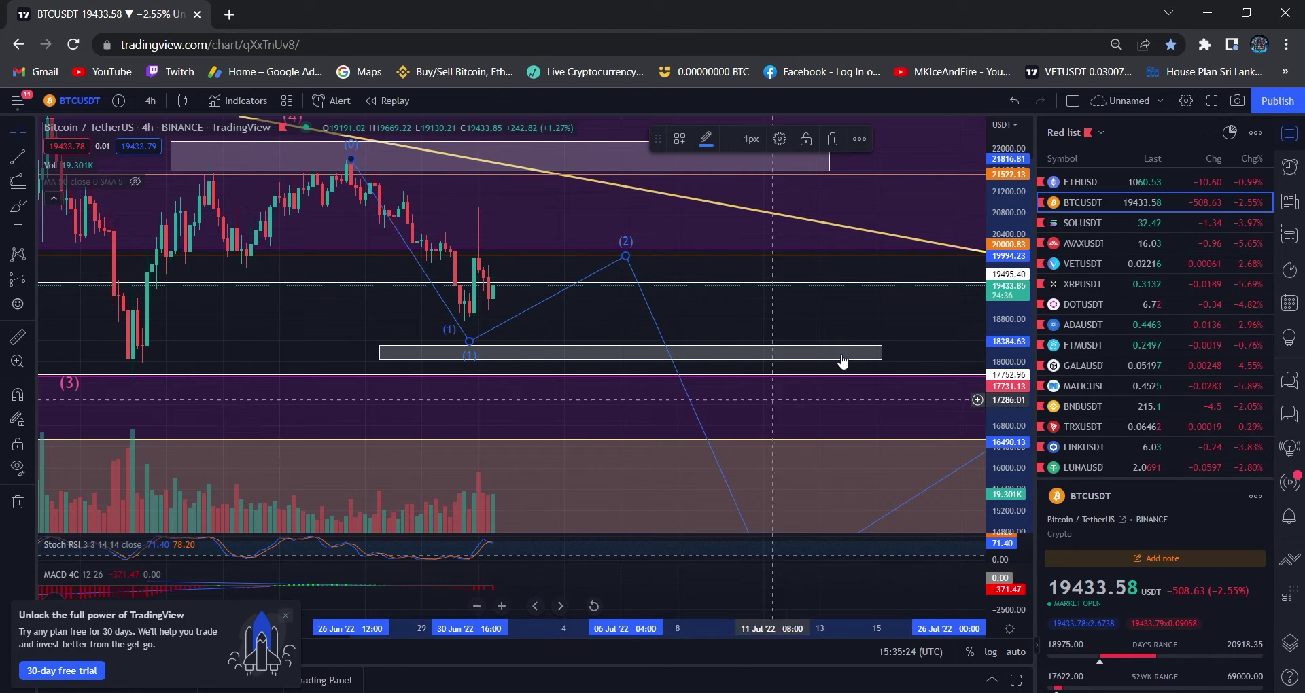
pyautogui.scroll(1, 1022, 267)
pyautogui.scroll(1, 1021, 267)
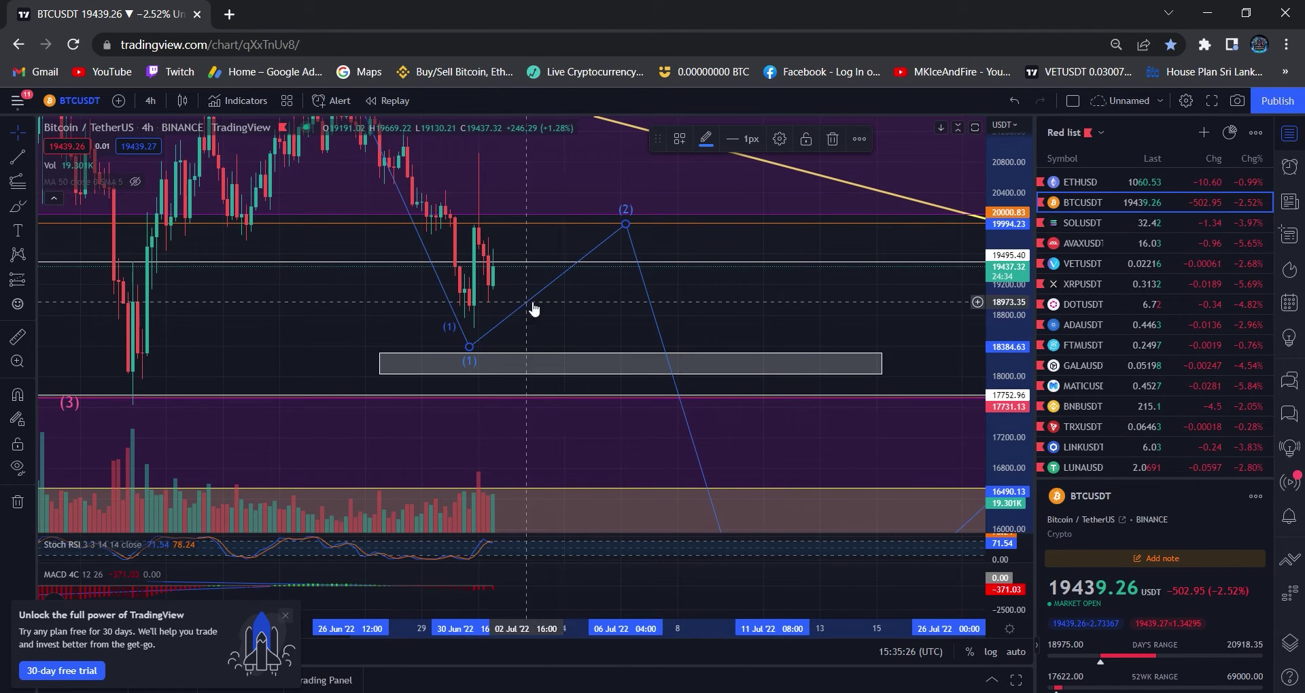
# - Nudge the standalone blue (1) label to about 18,712 on 30 June, next to the recent low
pyautogui.moveTo(988, 242); pyautogui.dragTo(1049, 411)
pyautogui.moveTo(806, 313); pyautogui.dragTo(932, 363)
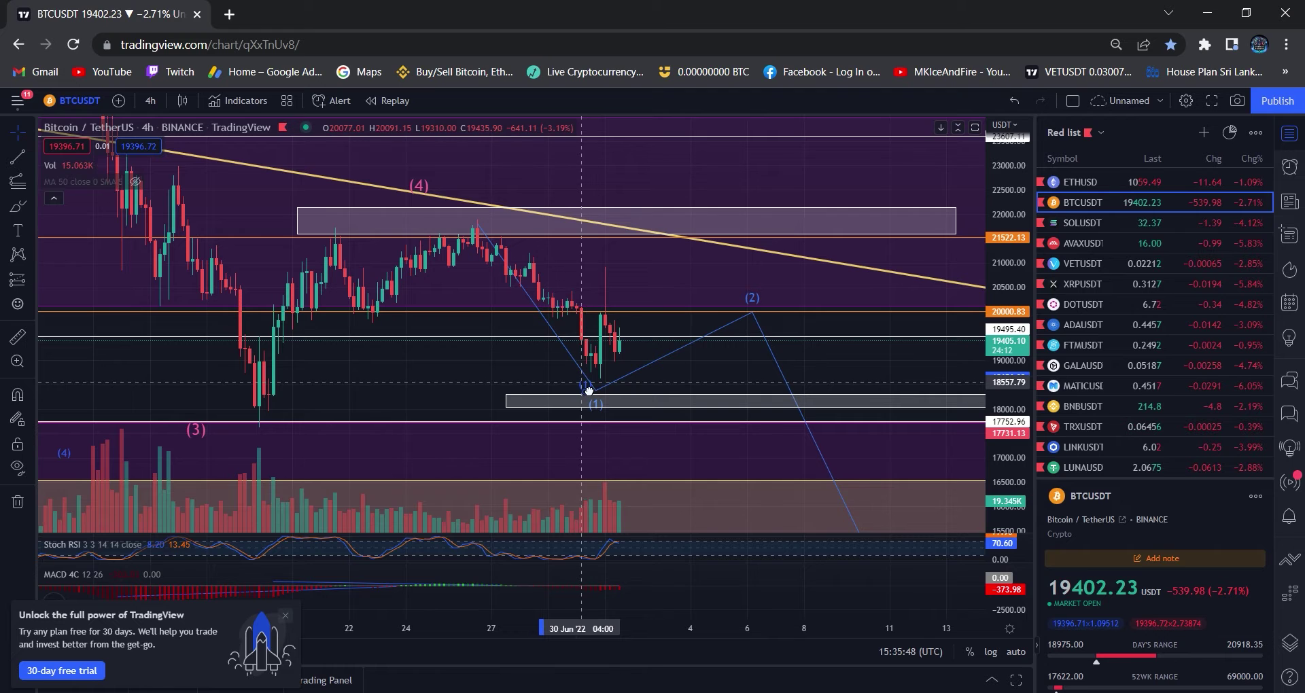
pyautogui.click(588, 388)
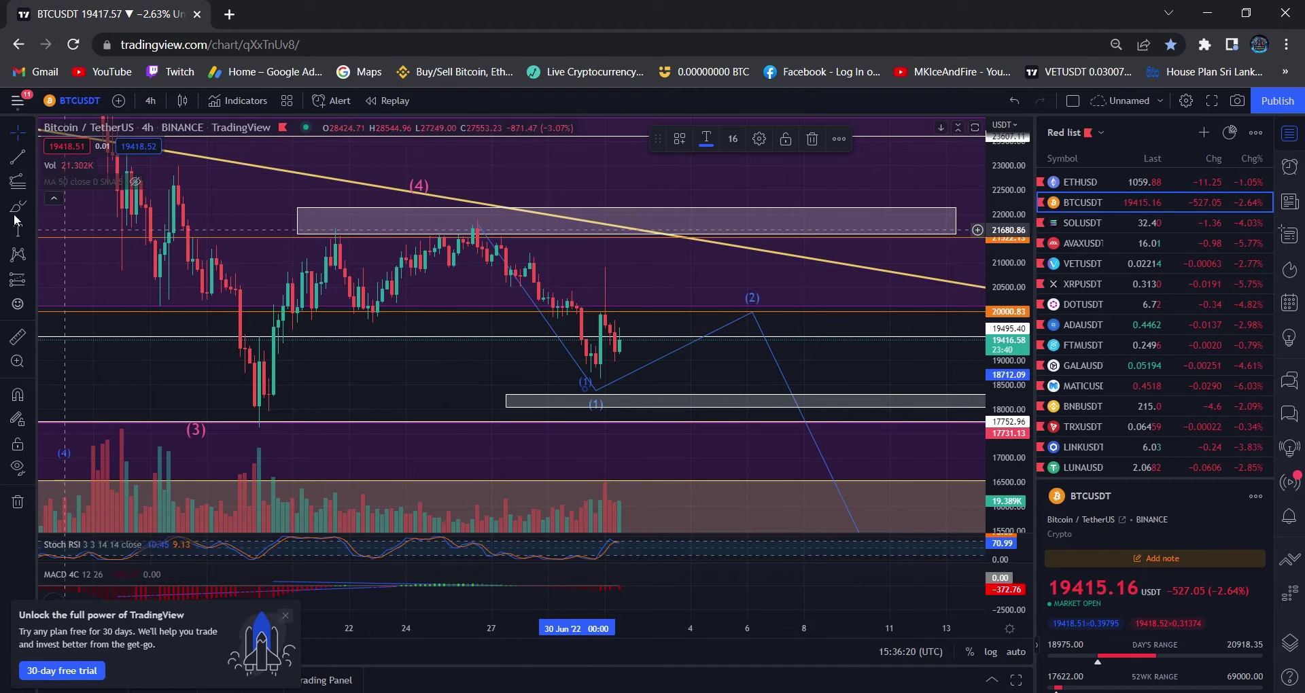
# - Try a trend line from about 18,404 at the recent low up to about 20,593, and delete it
pyautogui.click(22, 162)
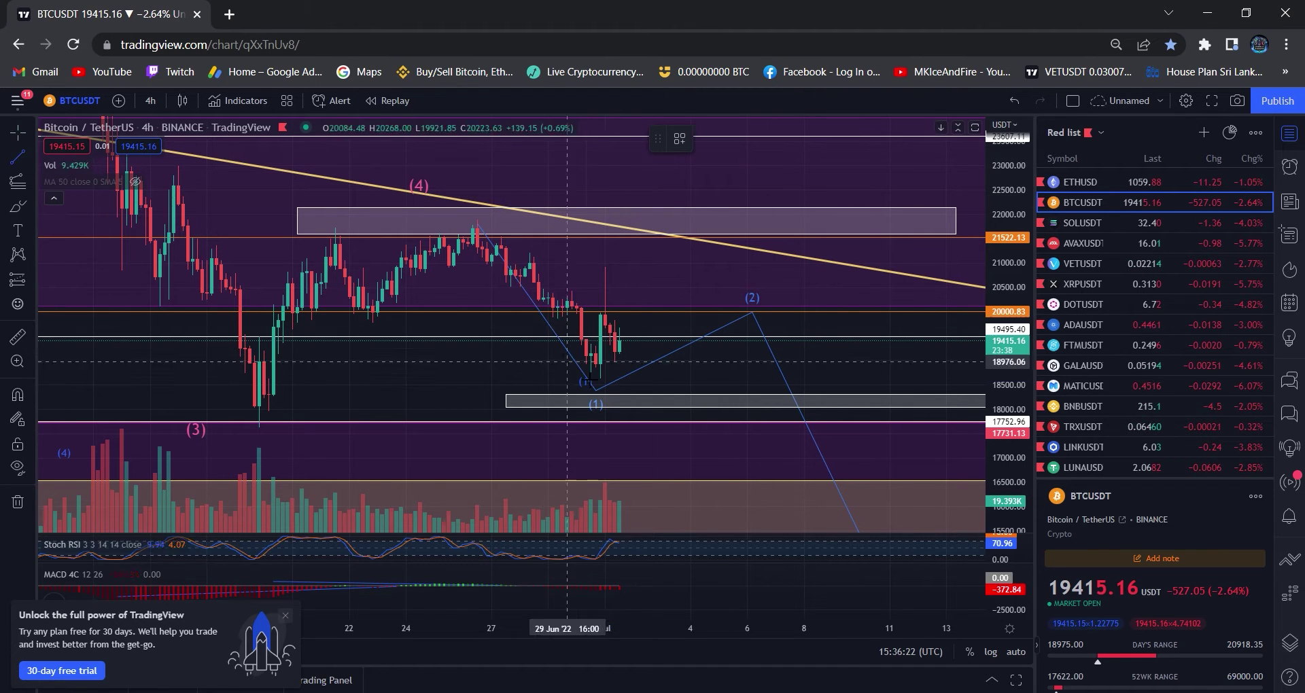
pyautogui.click(590, 381)
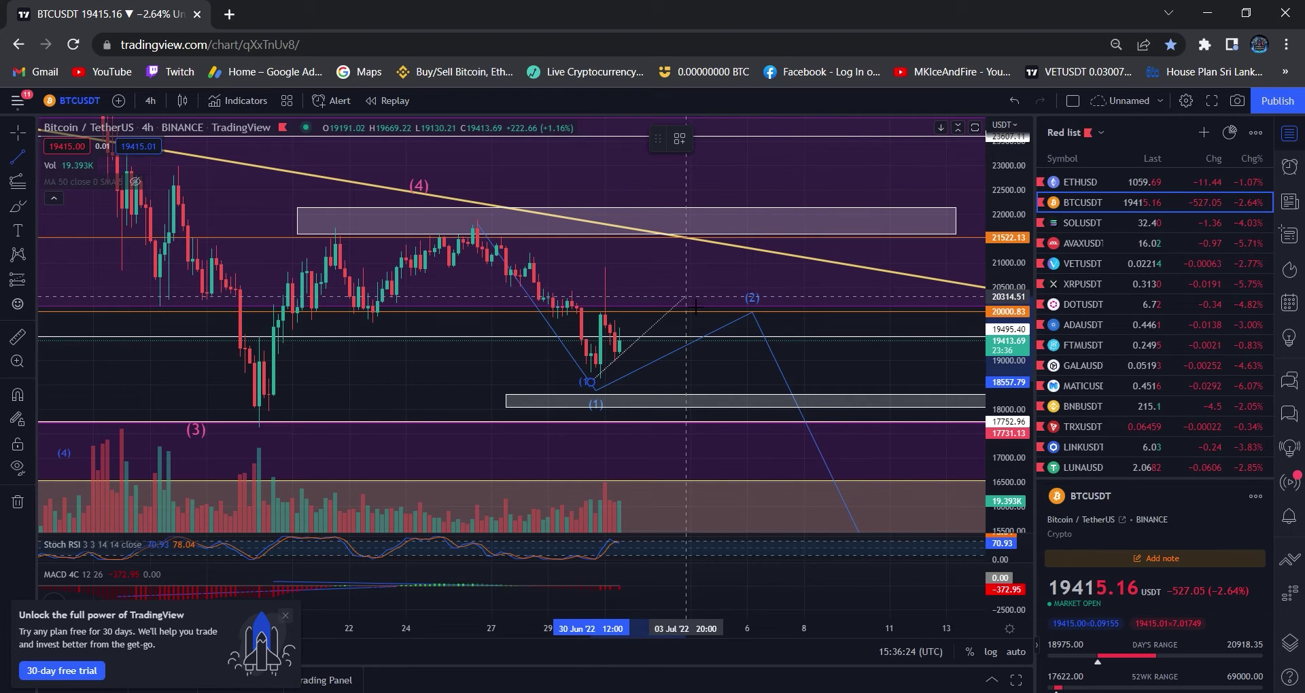
pyautogui.click(686, 297)
pyautogui.moveTo(589, 387); pyautogui.dragTo(594, 391)
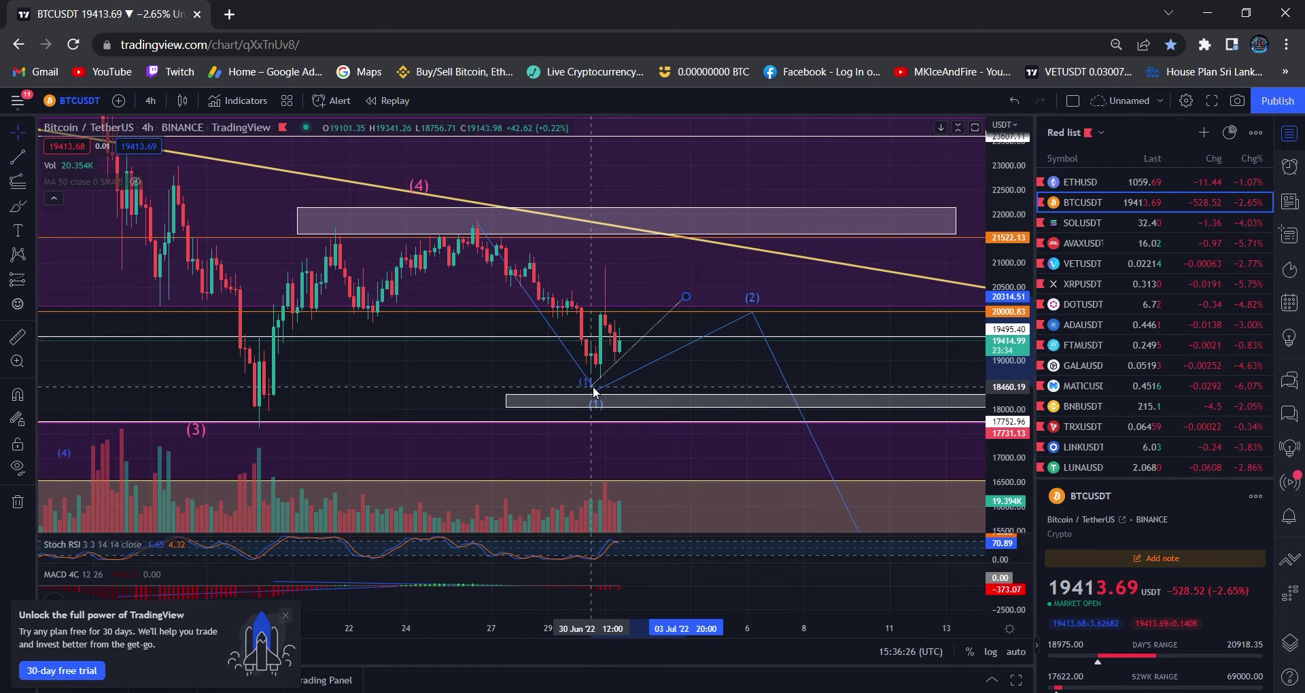
pyautogui.moveTo(686, 297); pyautogui.dragTo(681, 282)
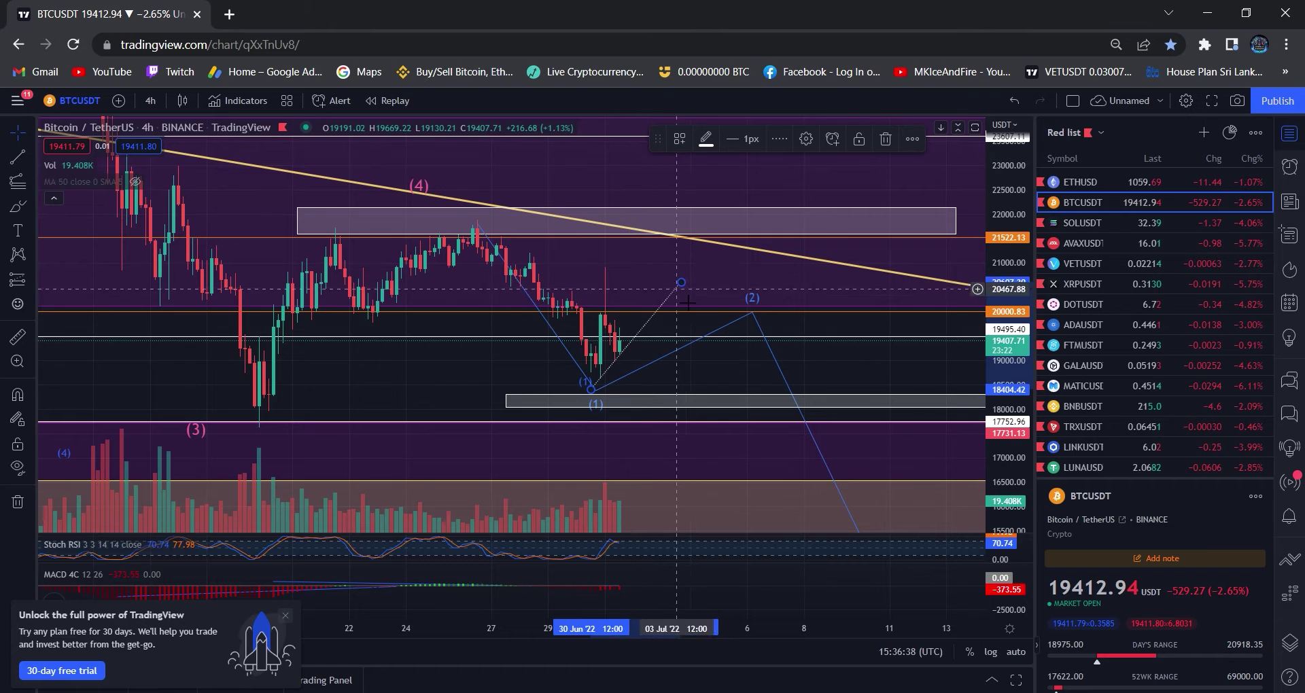
pyautogui.moveTo(681, 283); pyautogui.dragTo(697, 283)
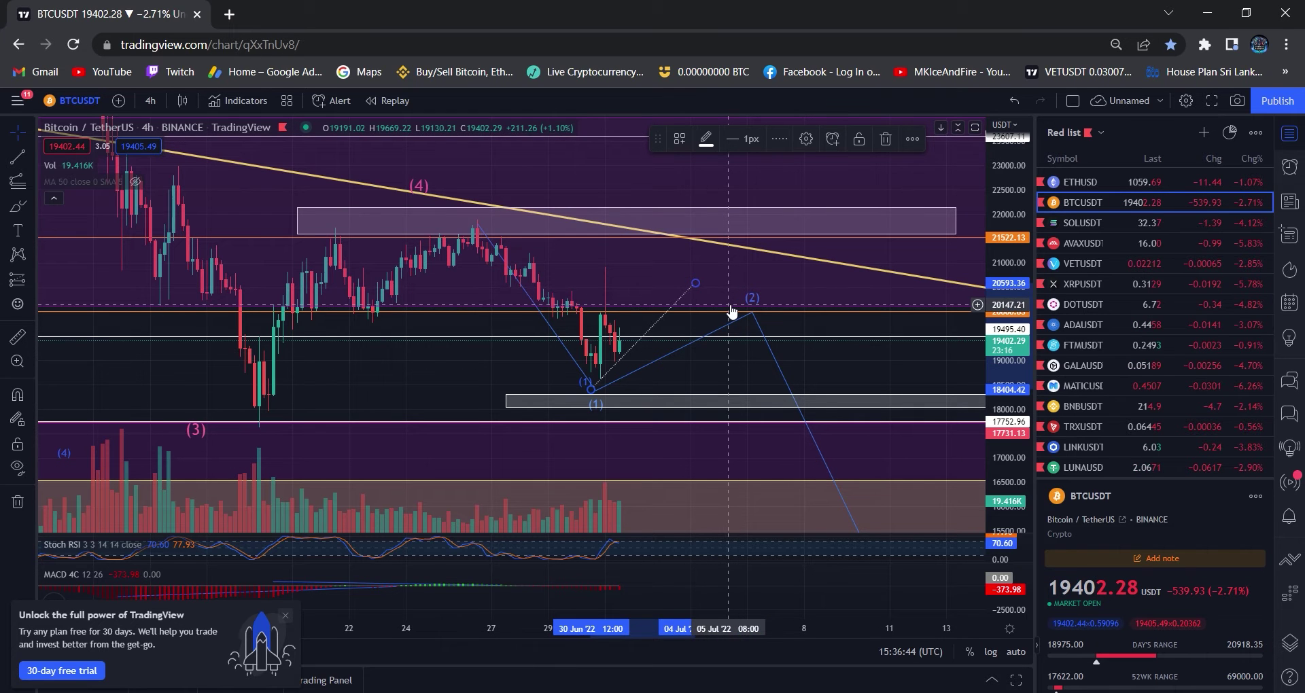
pyautogui.press('Delete')
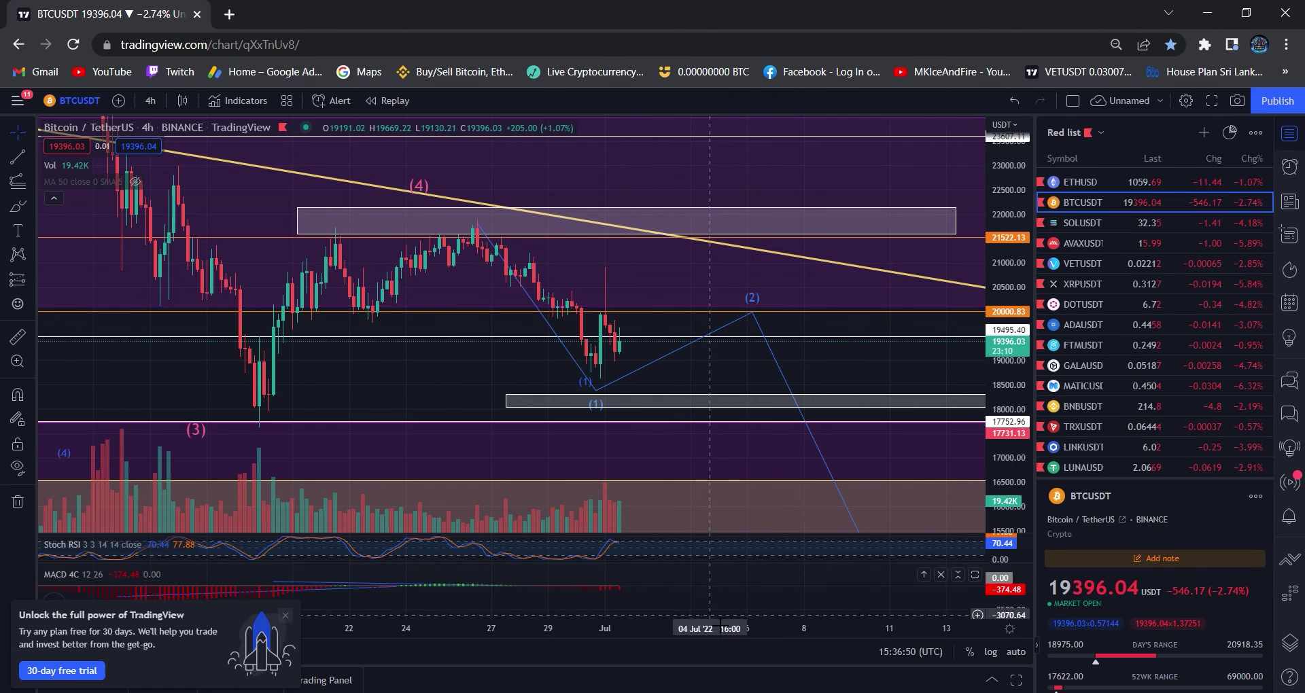
# - Delete the blue Elliott wave projection from the chart, keeping the standalone (1) label
pyautogui.moveTo(720, 623); pyautogui.dragTo(558, 623)
pyautogui.moveTo(564, 371); pyautogui.dragTo(725, 386)
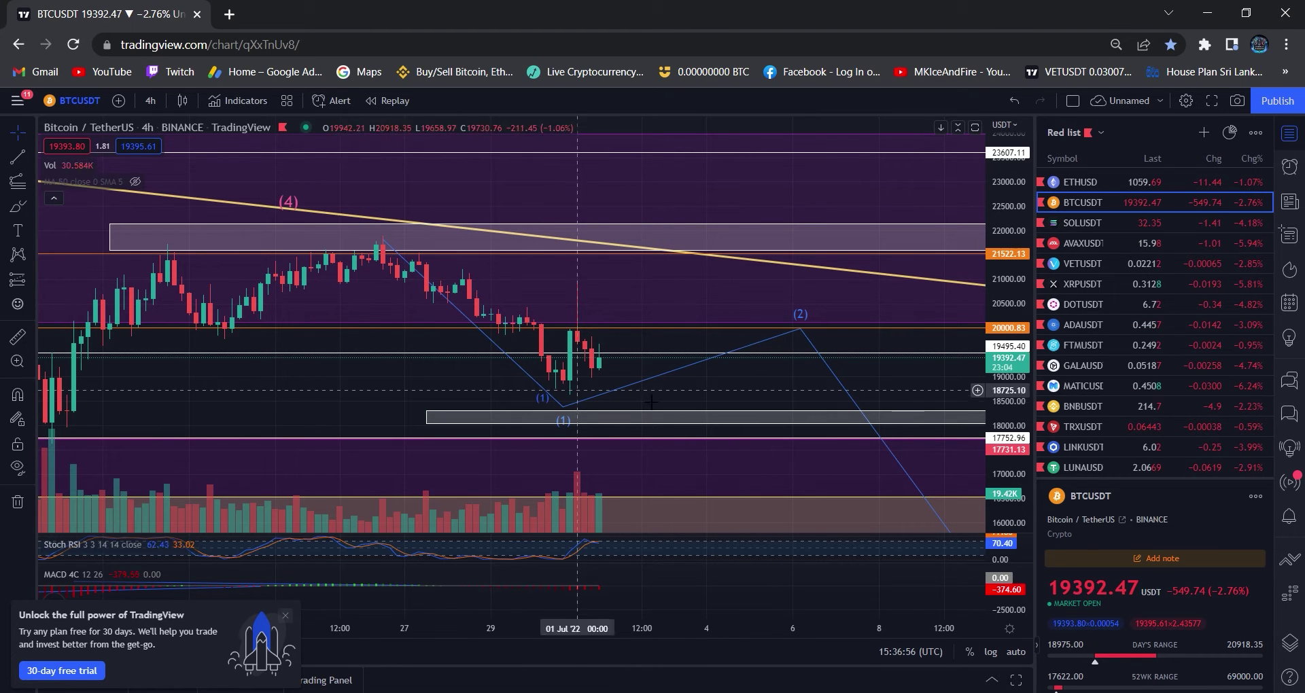
pyautogui.click(543, 399)
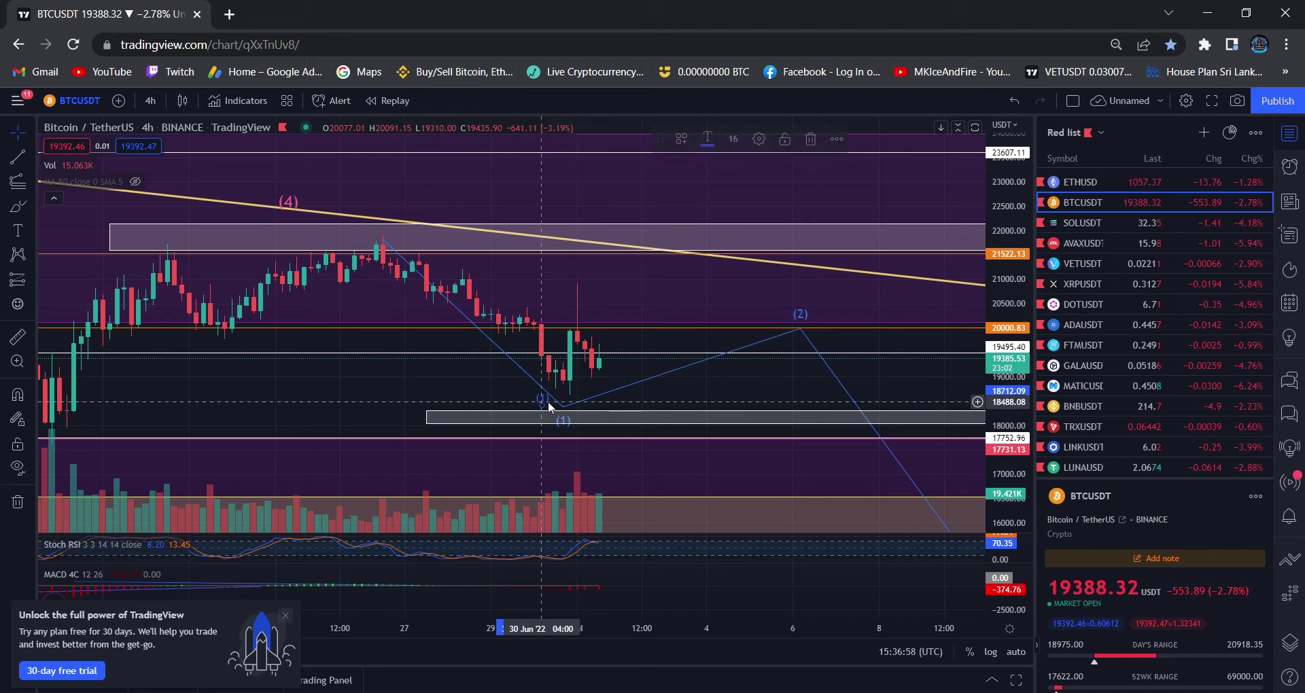
pyautogui.click(635, 389)
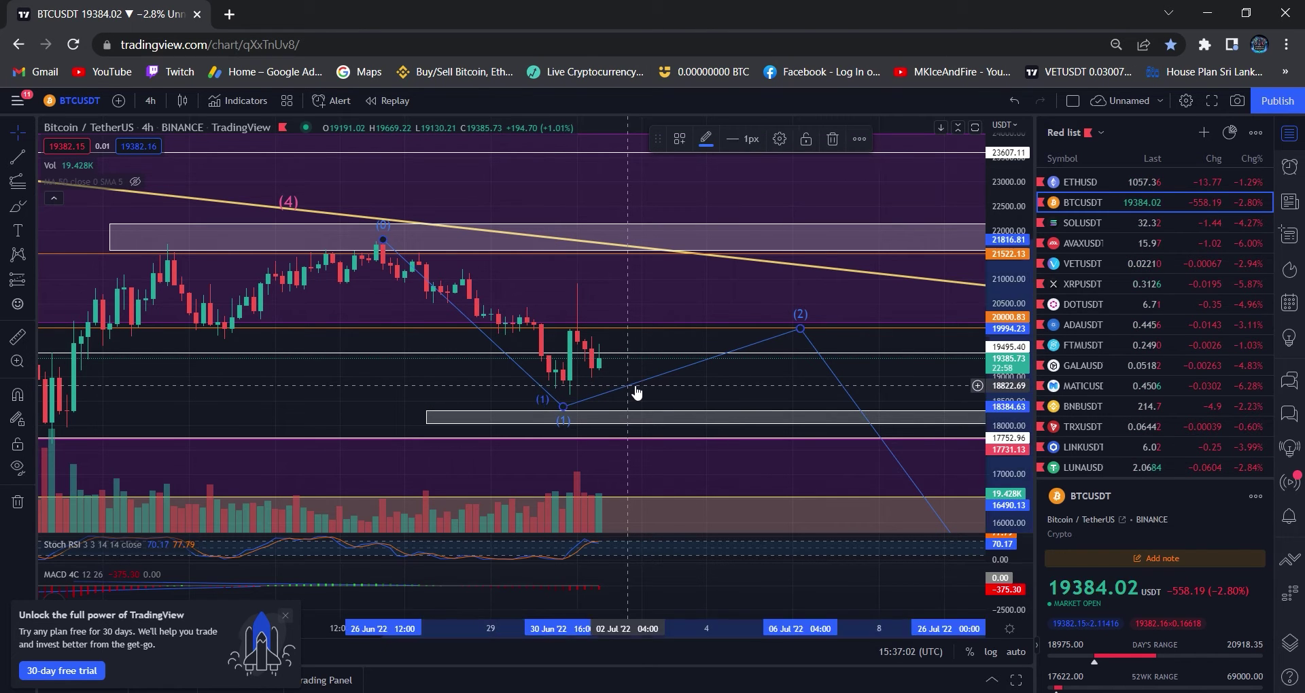
pyautogui.press('Delete')
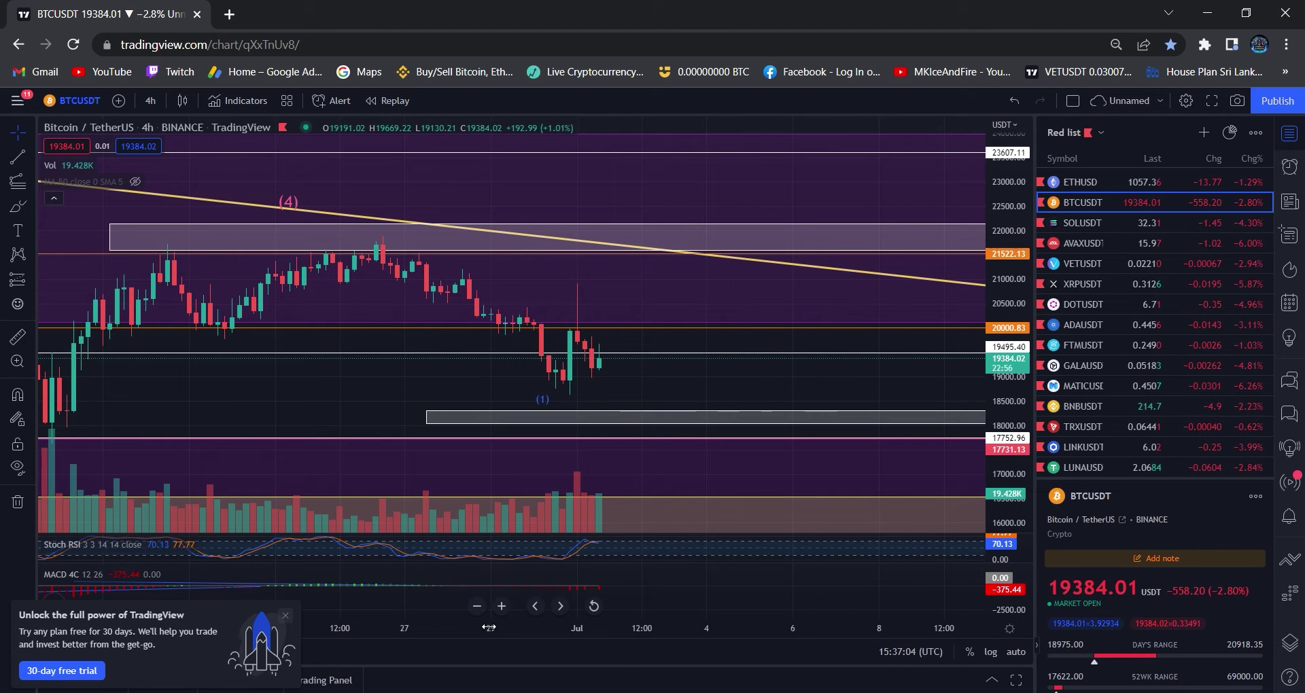
# - Examine the 4h price action around the (3), (4) and (1) labels, the descending yellow trend line and both grey zones
pyautogui.scroll(-3, 913, 258)
pyautogui.moveTo(911, 397); pyautogui.dragTo(753, 342)
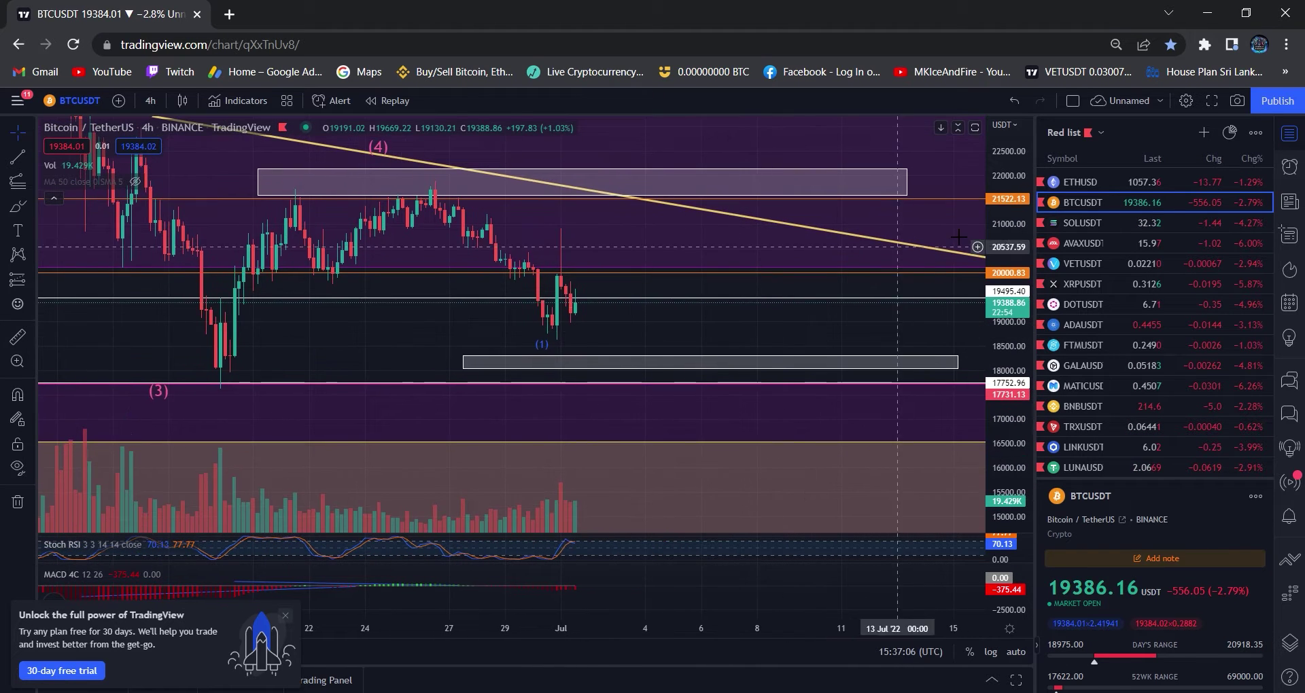
pyautogui.moveTo(1016, 240); pyautogui.dragTo(1014, 286)
pyautogui.scroll(-3, 856, 387)
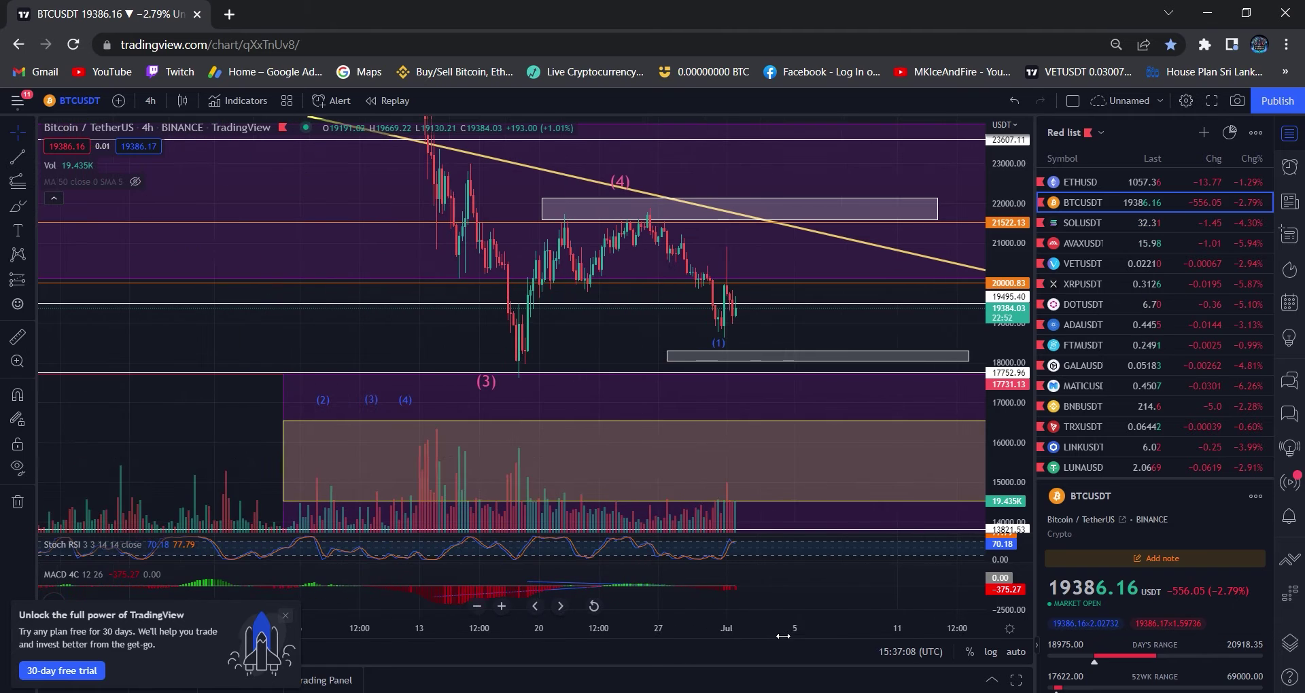
pyautogui.moveTo(855, 386); pyautogui.dragTo(601, 395)
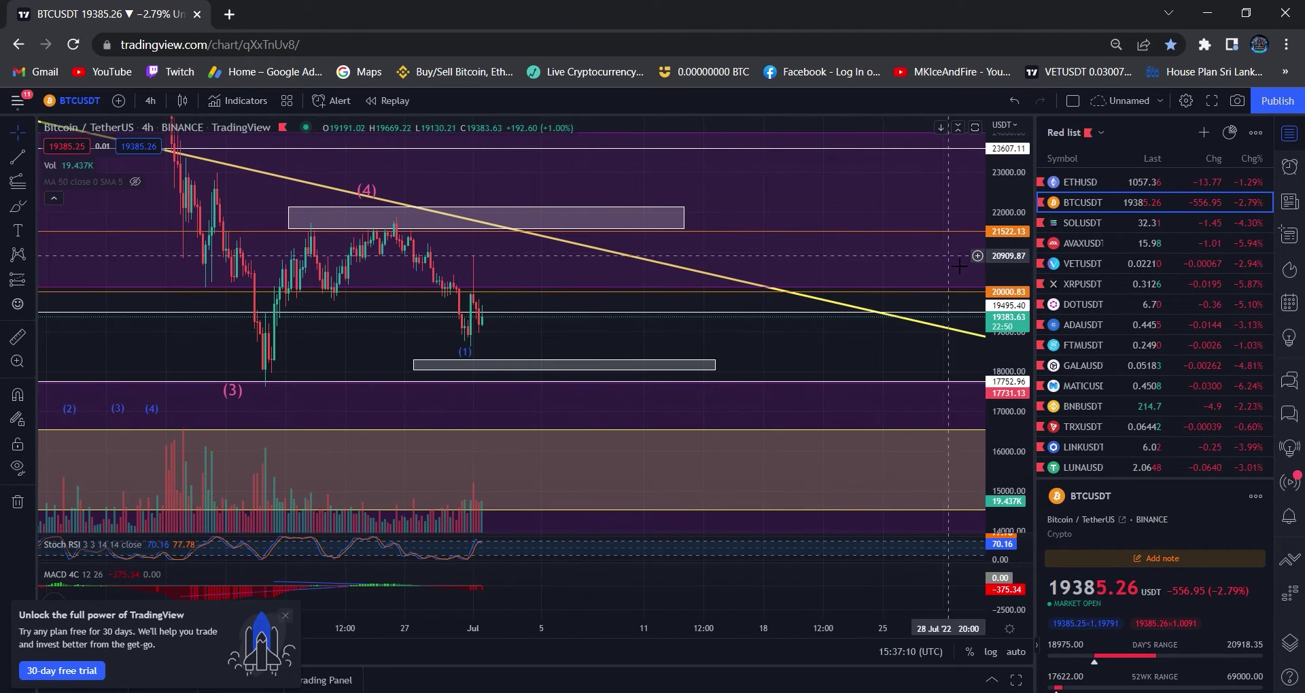
pyautogui.moveTo(1005, 273); pyautogui.dragTo(1000, 313)
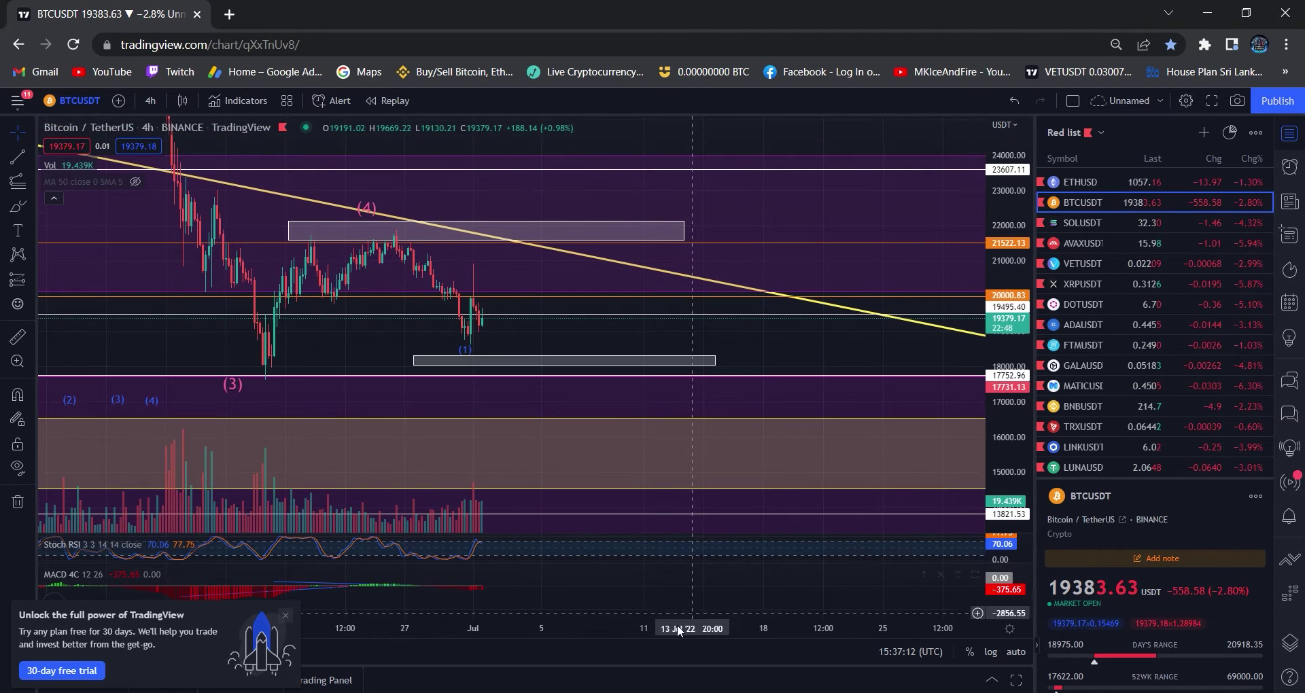
pyautogui.scroll(-2, 714, 619)
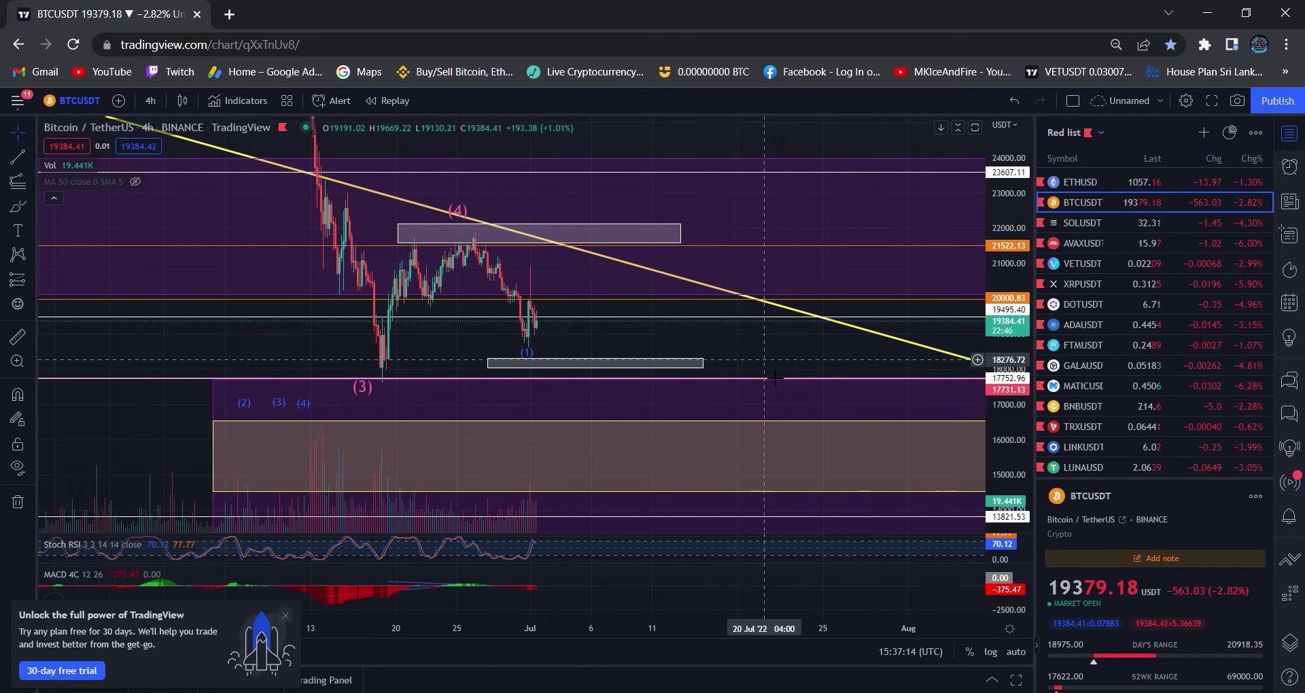
pyautogui.moveTo(643, 636); pyautogui.dragTo(419, 637)
pyautogui.moveTo(481, 351); pyautogui.dragTo(792, 353)
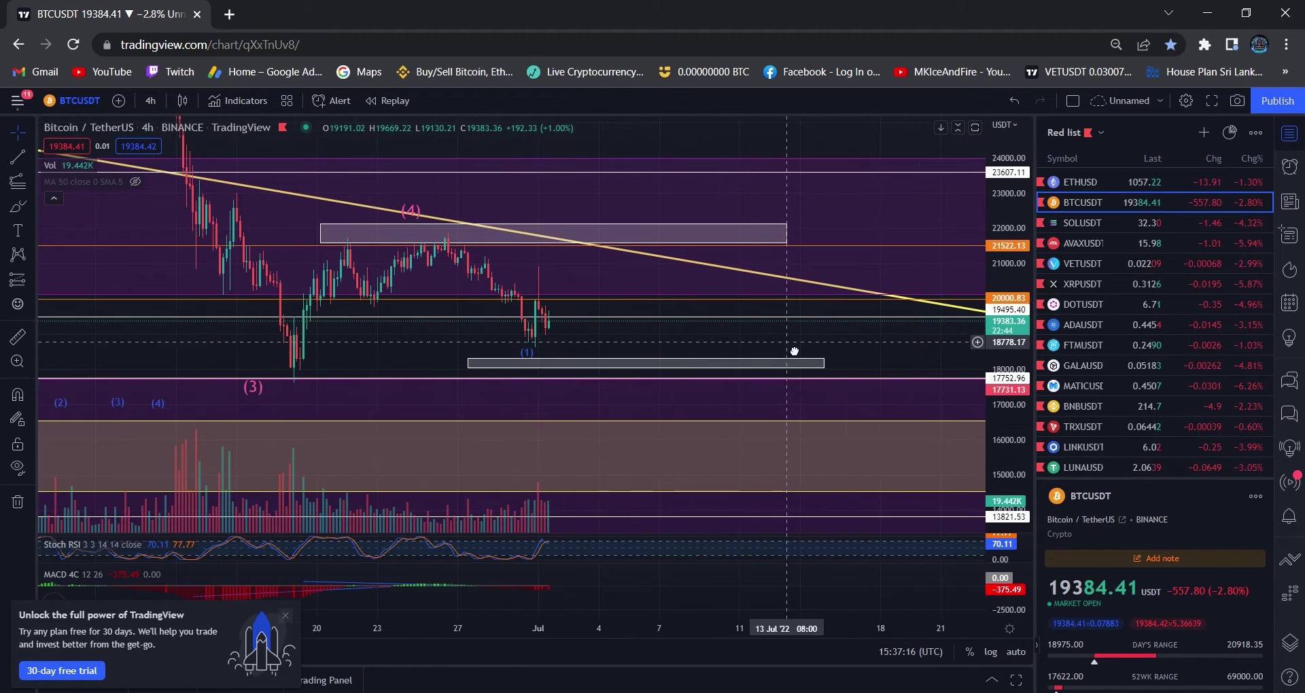
pyautogui.moveTo(1013, 442); pyautogui.dragTo(1029, 410)
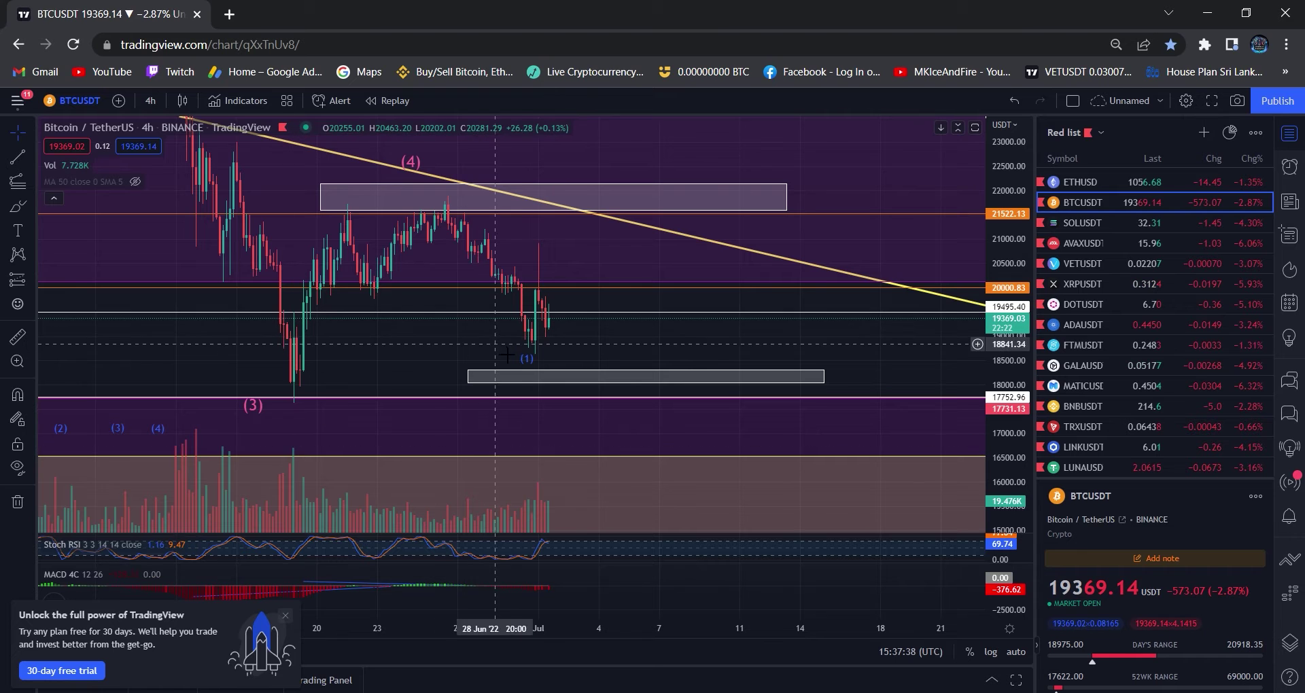
pyautogui.moveTo(610, 636); pyautogui.dragTo(510, 627)
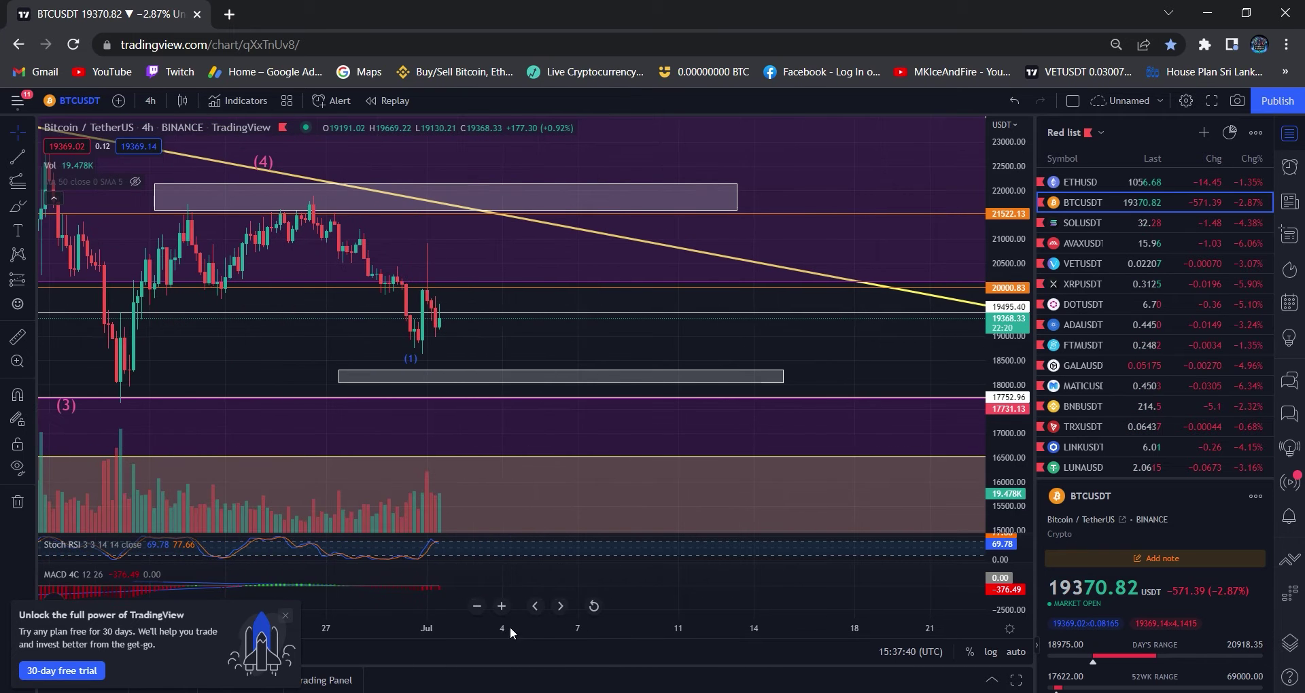
pyautogui.moveTo(513, 365); pyautogui.dragTo(603, 355)
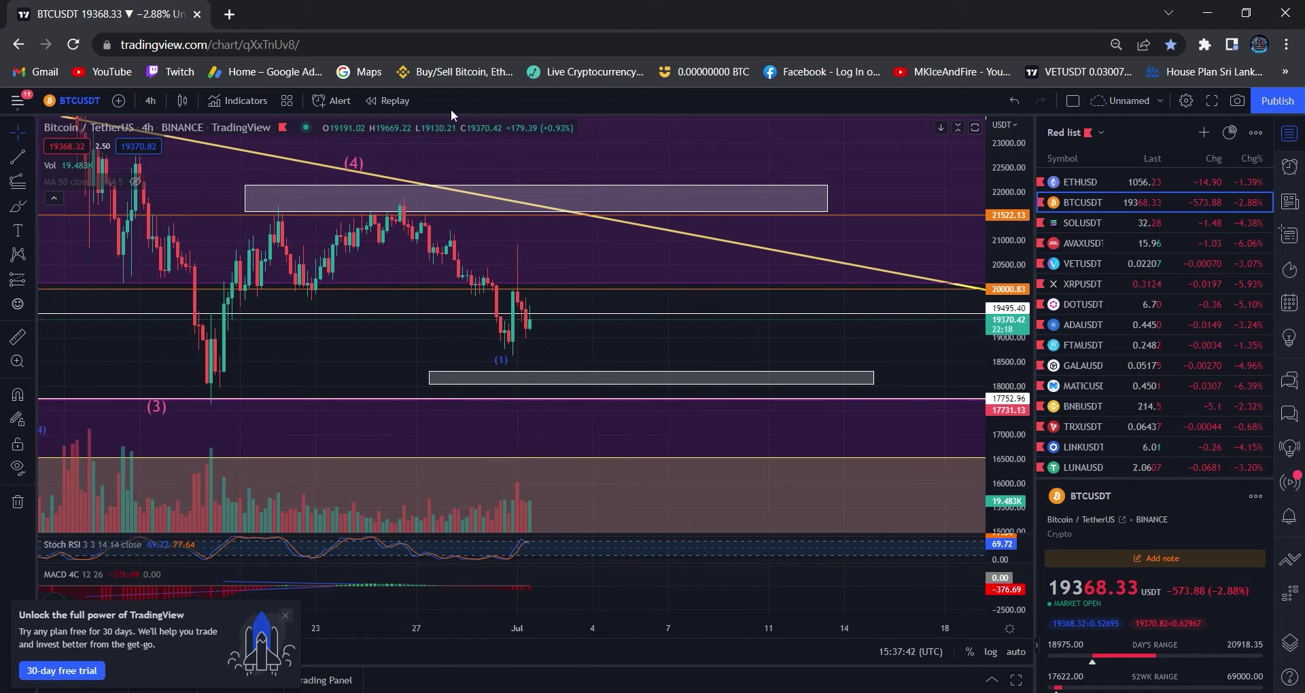
# - Duplicate the blue (1) label, change the copy's text to (2), and place it near 20,013 on 5 July
pyautogui.click(717, 375)
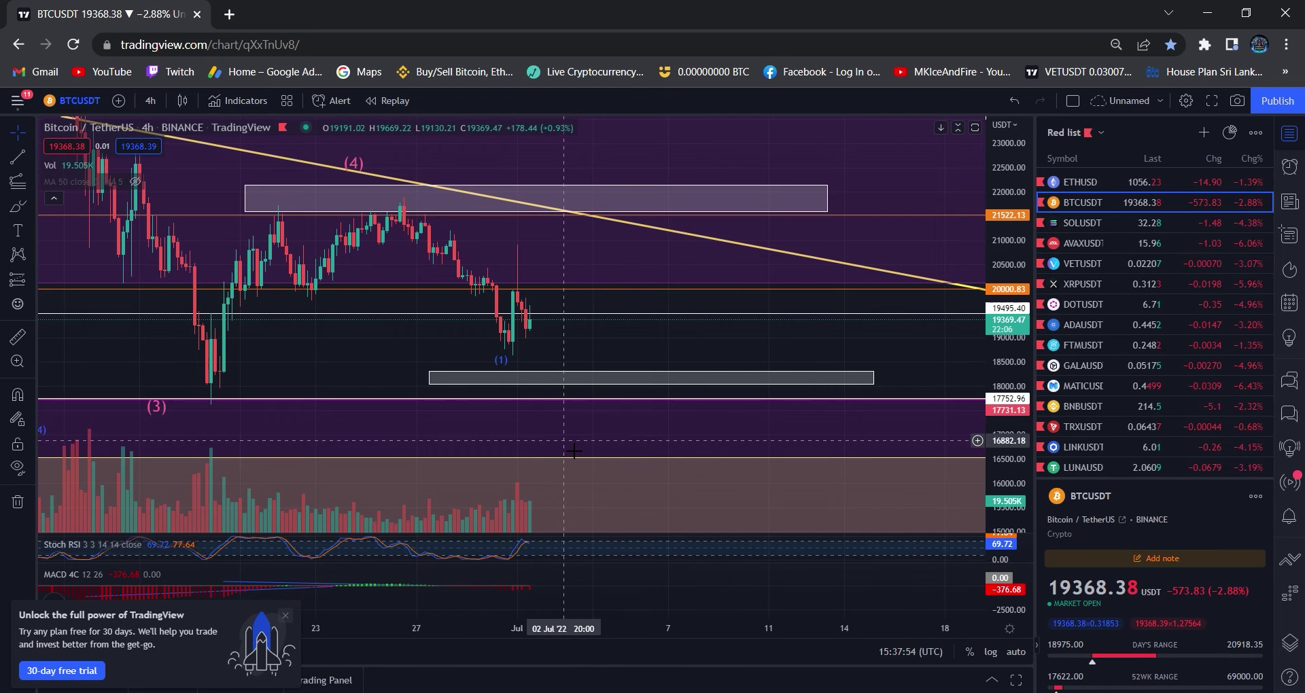
pyautogui.moveTo(619, 355); pyautogui.dragTo(582, 326)
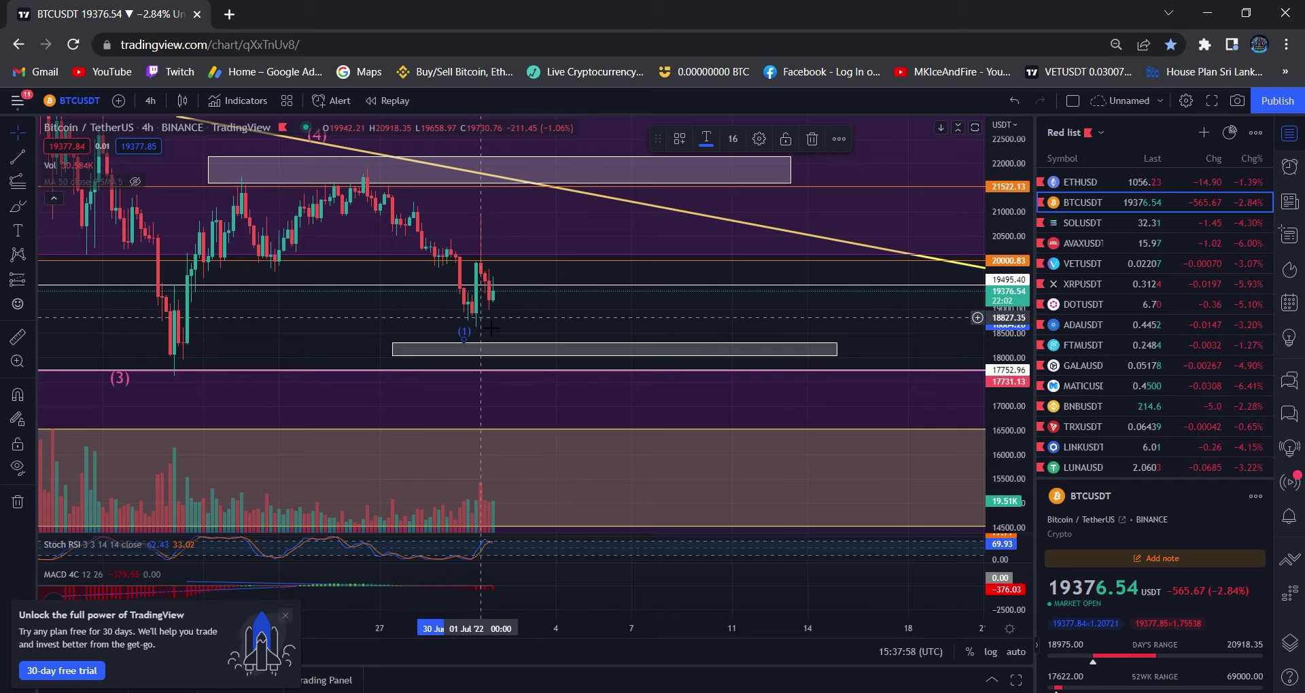
pyautogui.moveTo(465, 333)
pyautogui.mouseDown()
pyautogui.moveTo(490, 285)
pyautogui.moveTo(528, 306)
pyautogui.moveTo(608, 302)
pyautogui.mouseUp()
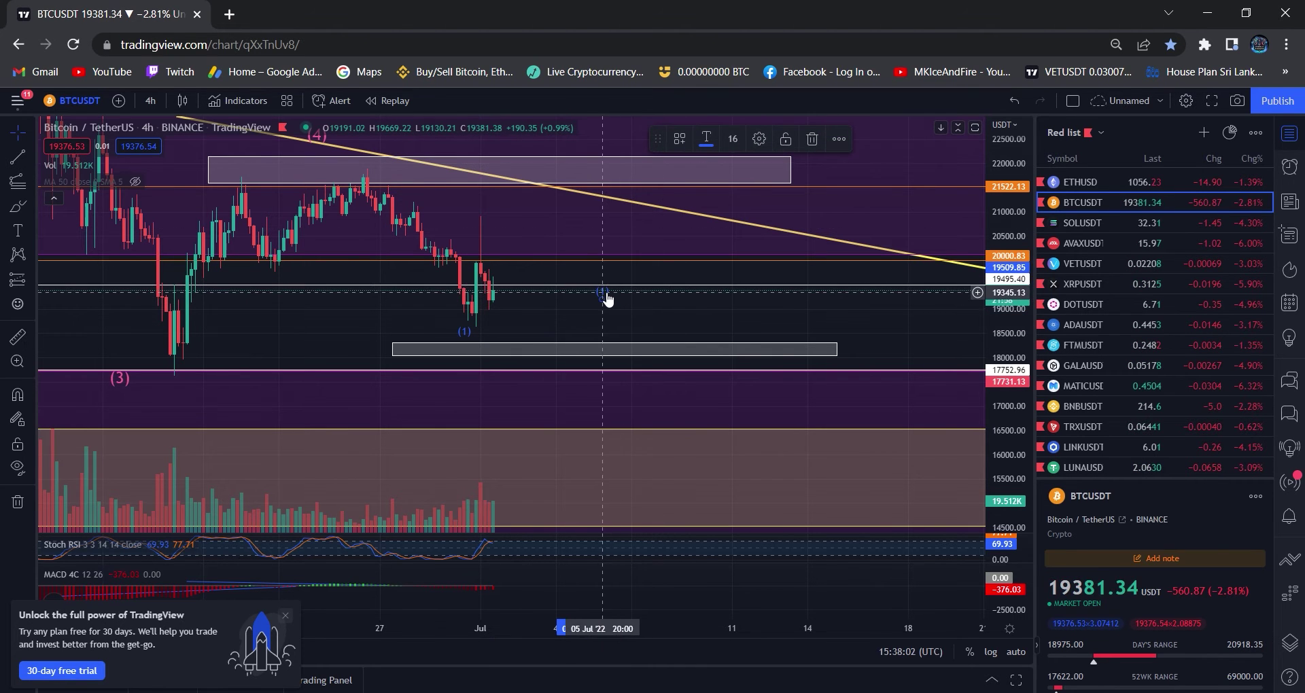
pyautogui.doubleClick(602, 294)
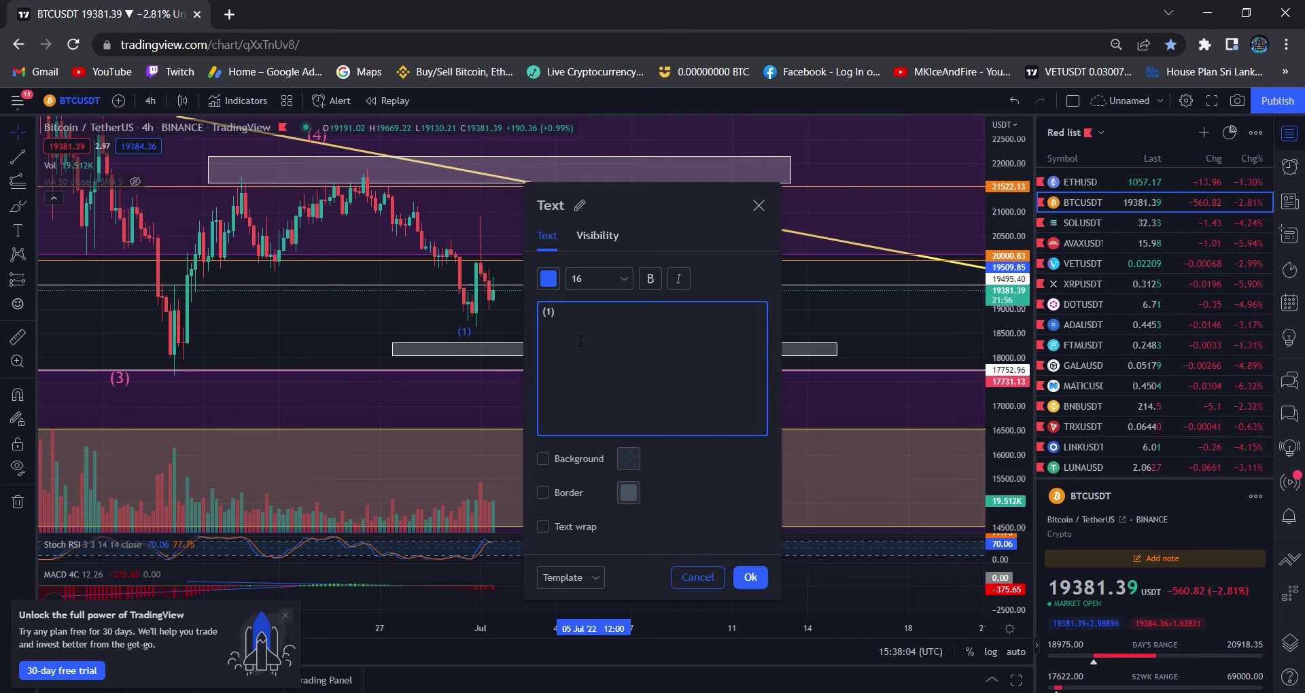
pyautogui.click(749, 579)
pyautogui.moveTo(627, 309)
pyautogui.mouseDown()
pyautogui.moveTo(677, 347)
pyautogui.moveTo(667, 309)
pyautogui.mouseUp()
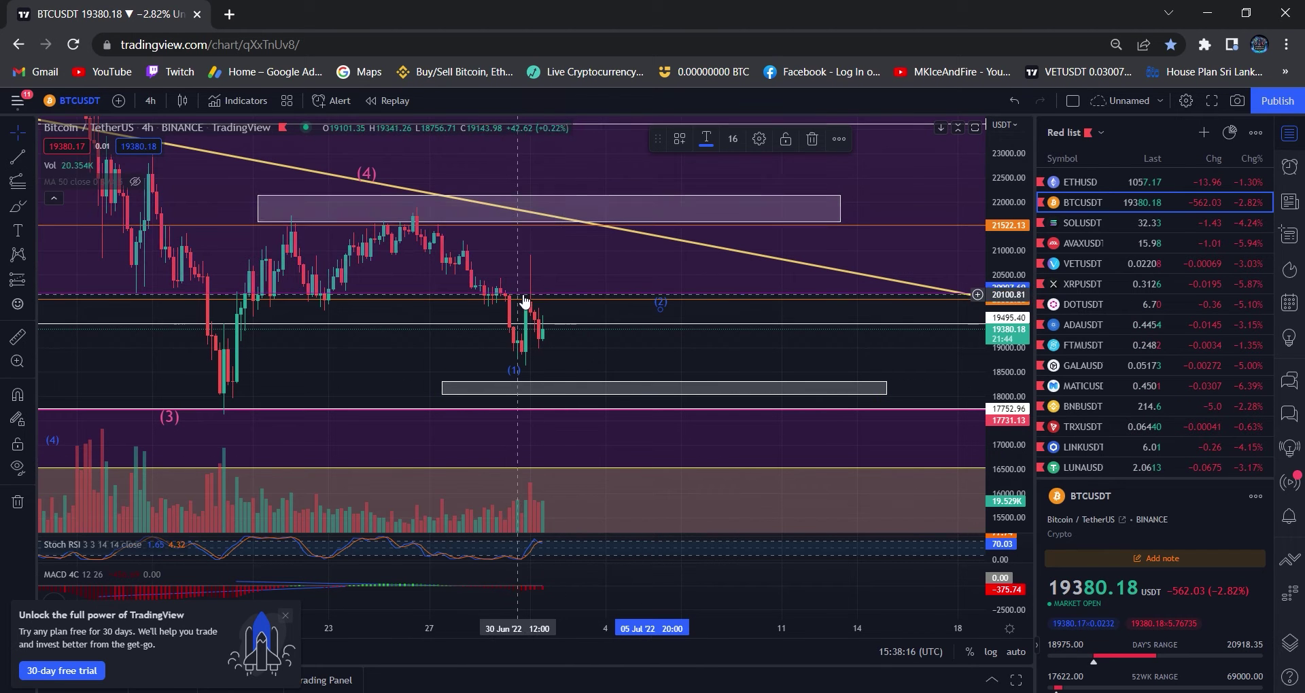
# - Move the blue (1) label to about 18,712 on 30 June, directly beneath the latest swing low
pyautogui.scroll(3, 513, 353)
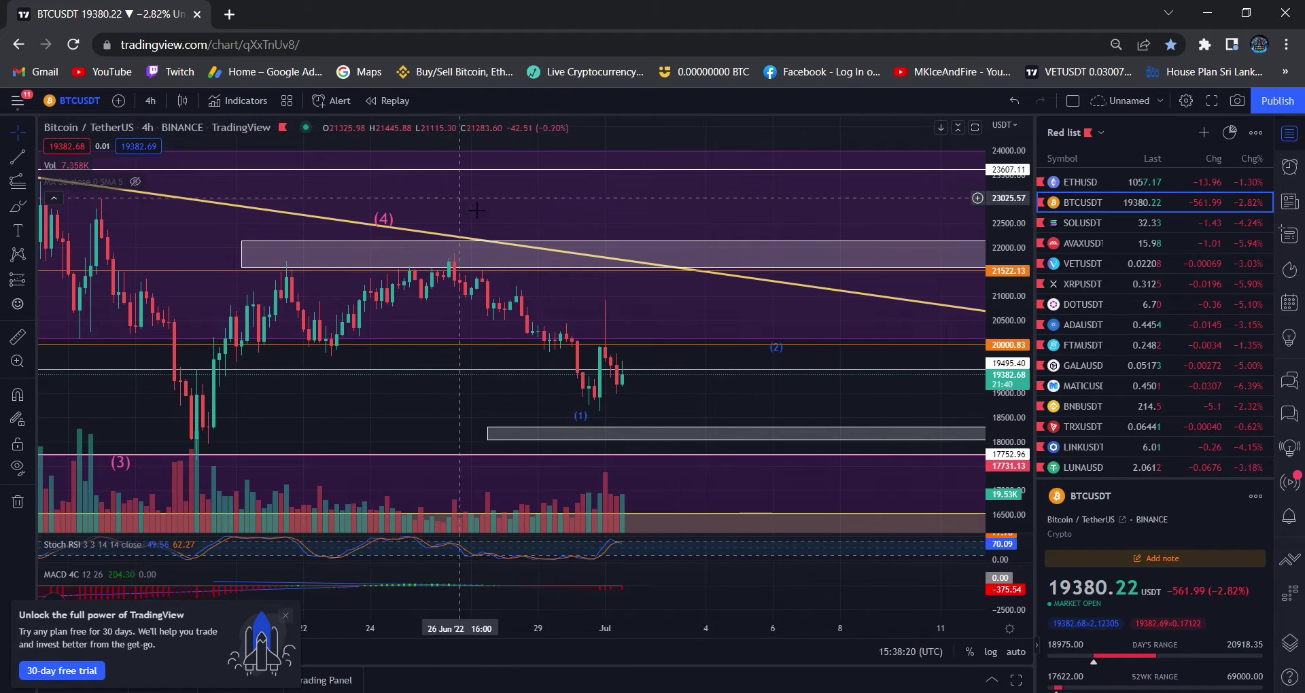
pyautogui.scroll(1, 552, 644)
pyautogui.scroll(1, 552, 646)
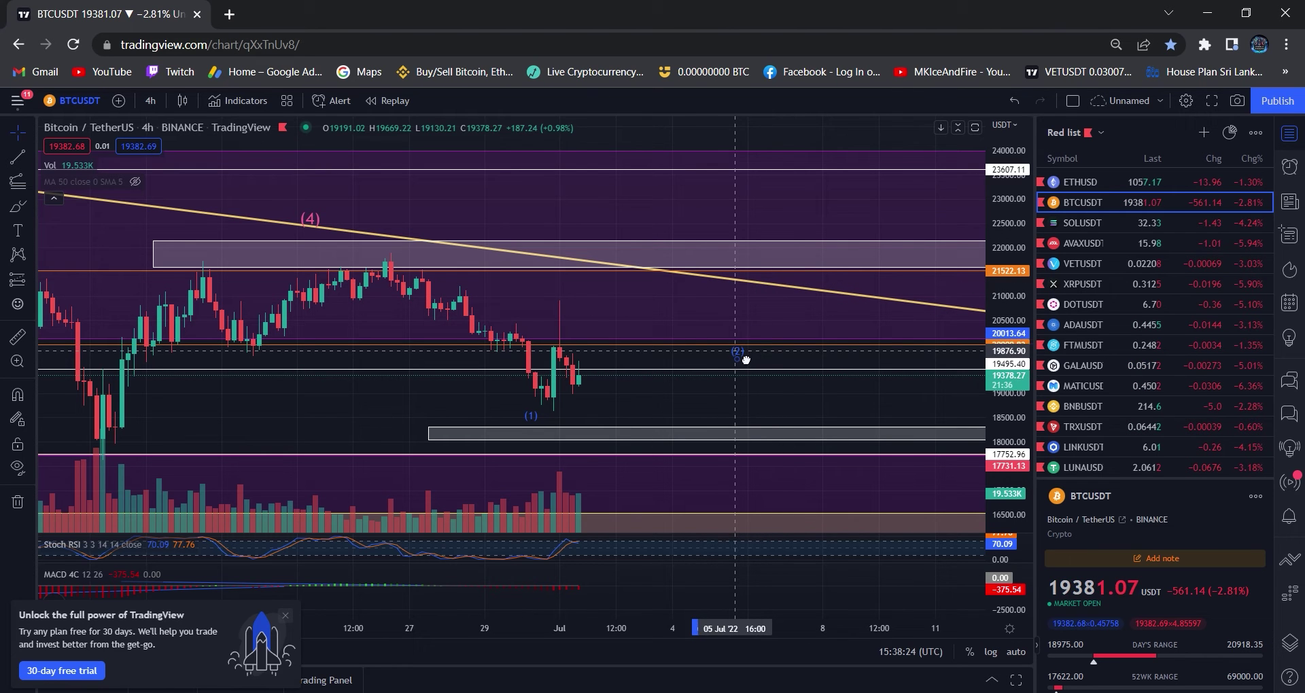
pyautogui.moveTo(530, 417)
pyautogui.mouseDown()
pyautogui.moveTo(547, 416)
pyautogui.moveTo(537, 415)
pyautogui.mouseUp()
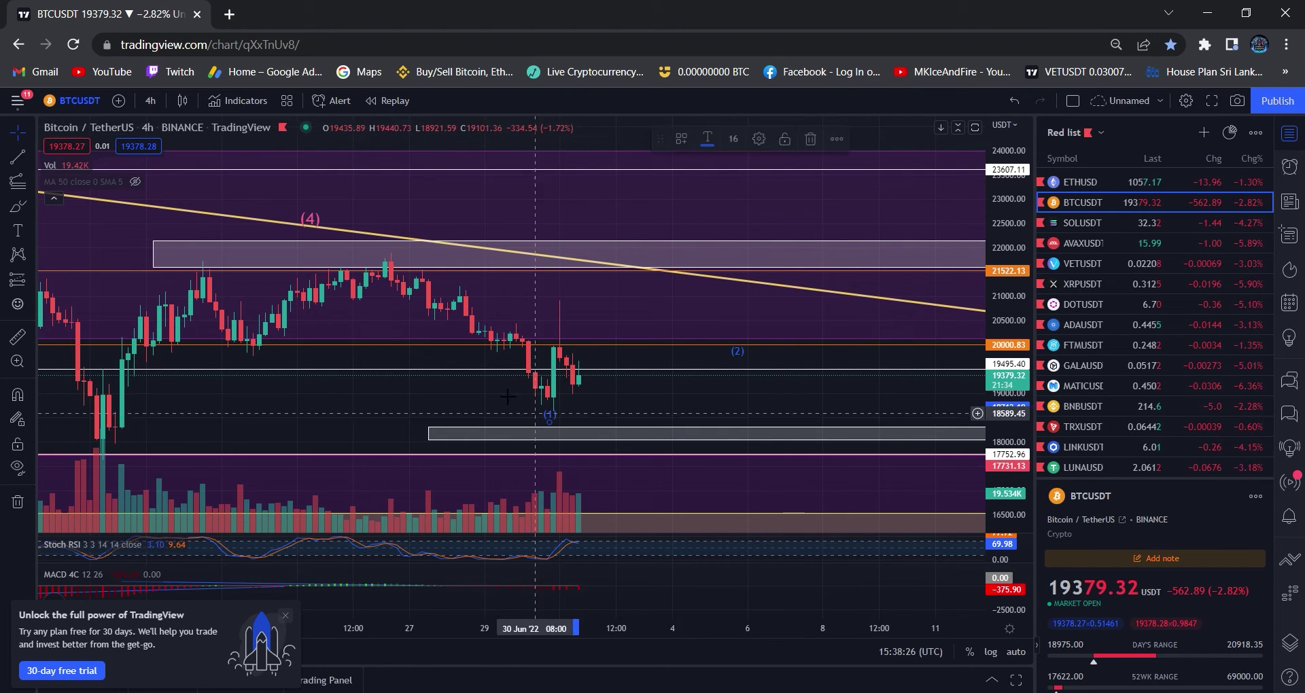
# - Draw a trend-based Fib extension from the 26 June high near 21,878 to the 30 June low near 18,617, ending at about 20,898 on 6 July
pyautogui.click(18, 185)
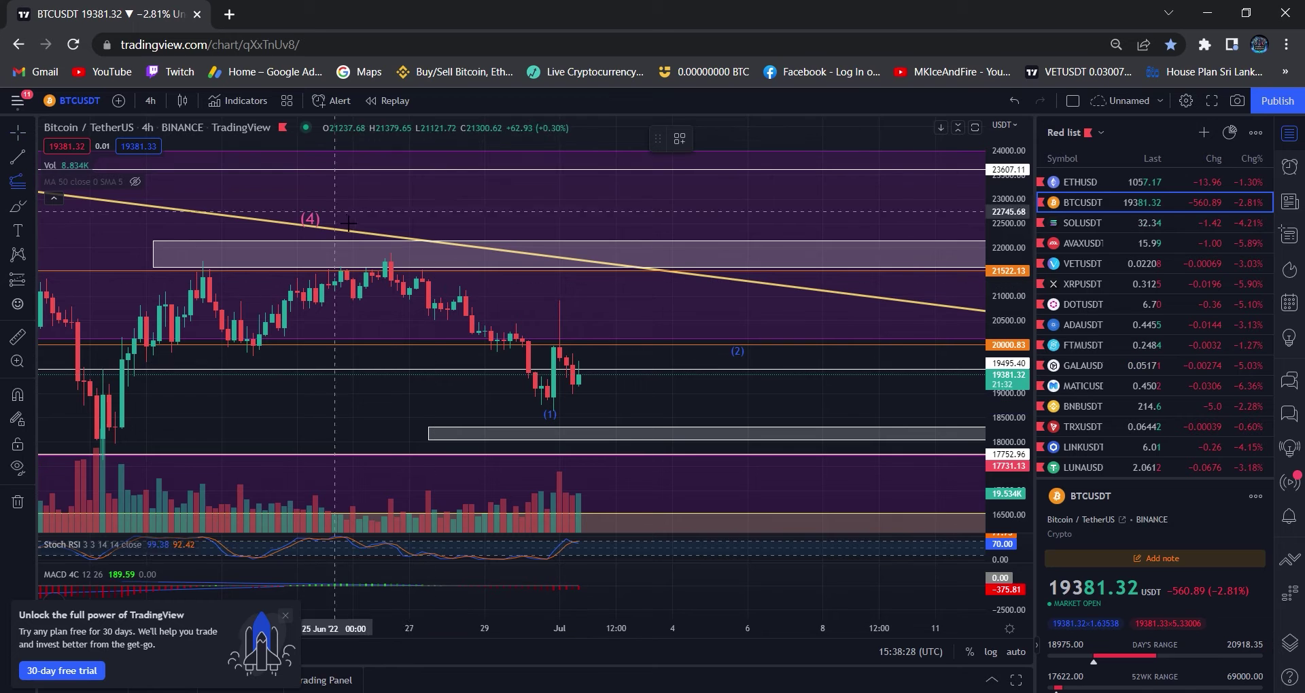
pyautogui.click(390, 254)
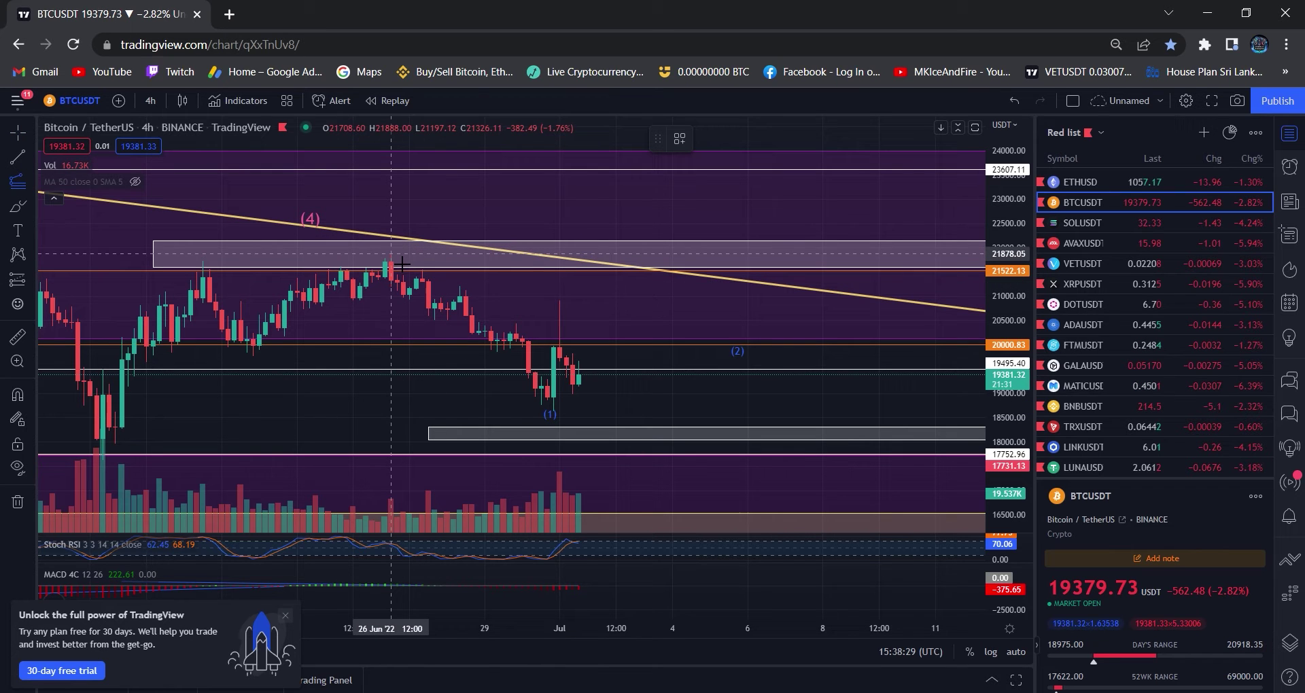
pyautogui.click(561, 419)
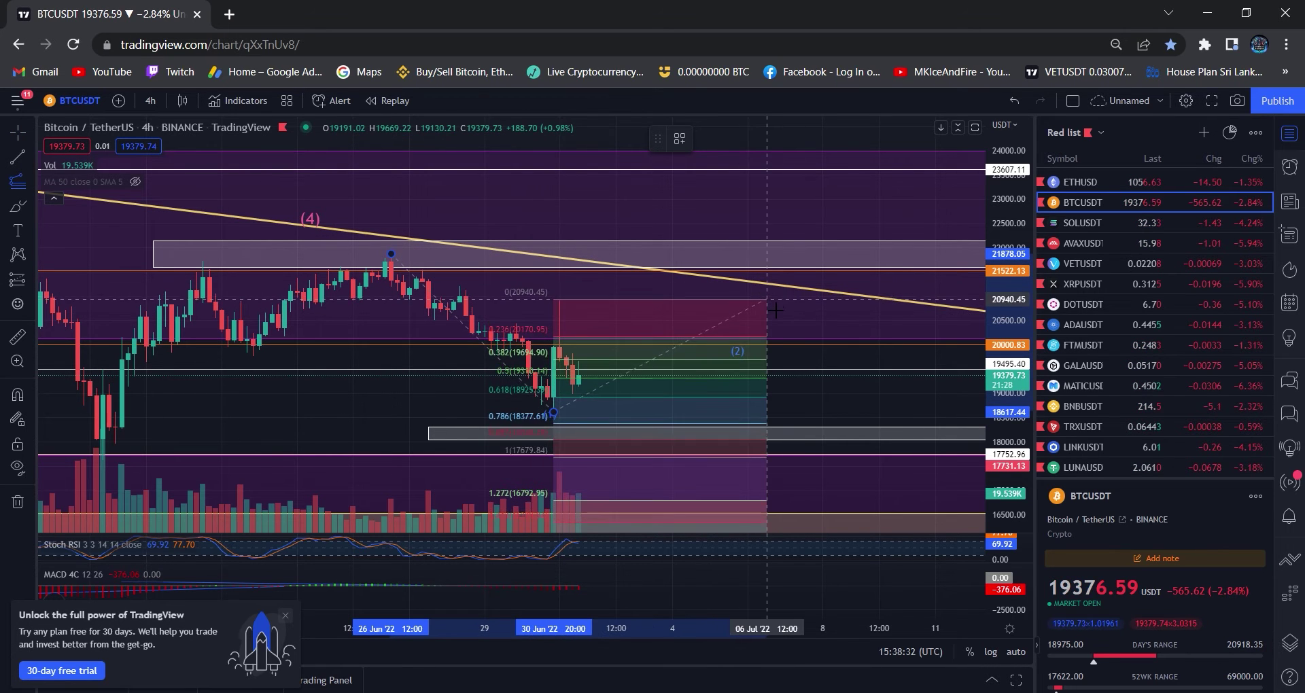
pyautogui.click(767, 303)
# - Raise the brown yellow-edged zone so its upper edge sits on the extension's 1.272 level at about 16,750
pyautogui.moveTo(884, 400); pyautogui.dragTo(862, 250)
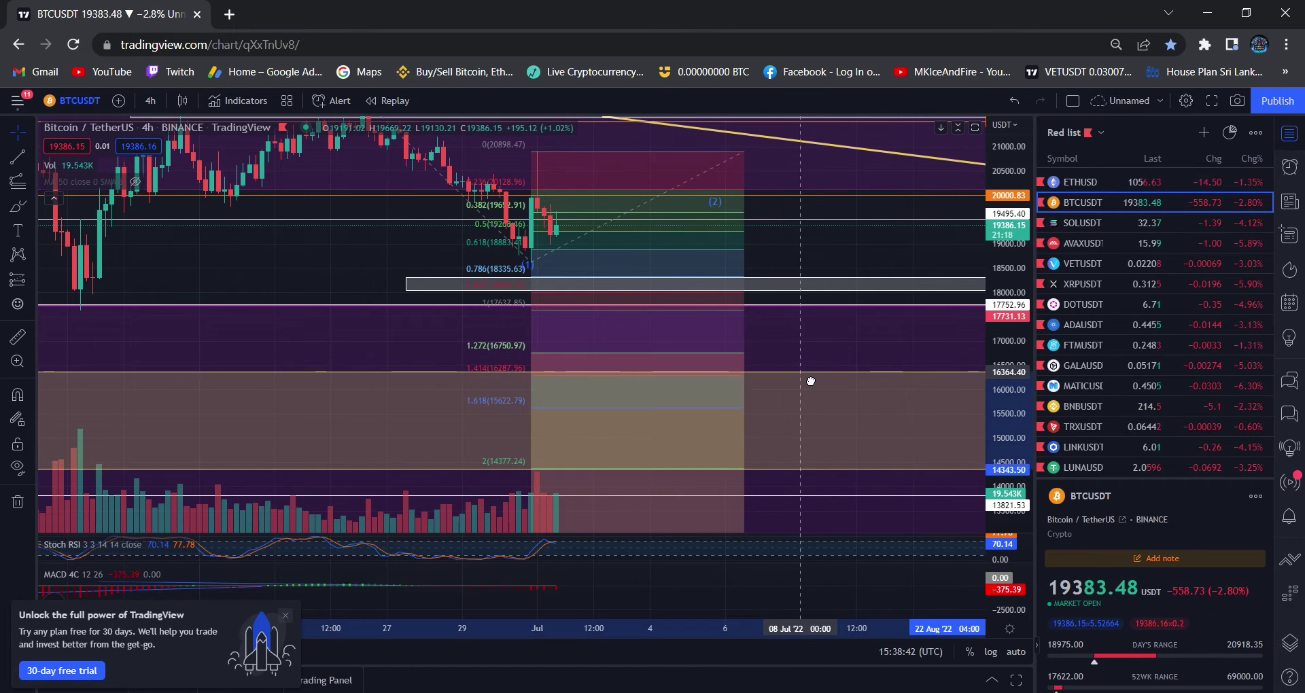
pyautogui.moveTo(813, 373); pyautogui.dragTo(813, 362)
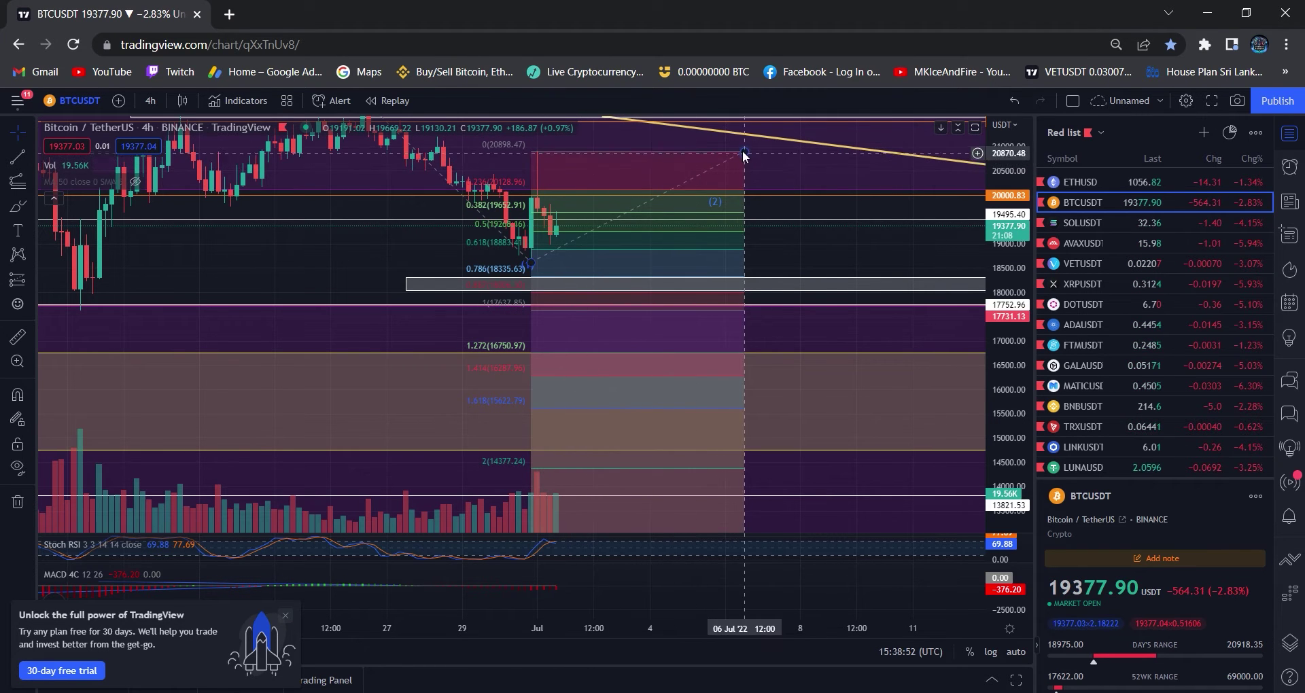
# - Try the extension's last point at about 19,988 with the brown zone's upper edge at 15,867, and return them to about 20,926 and 16,749
pyautogui.moveTo(744, 149); pyautogui.dragTo(749, 194)
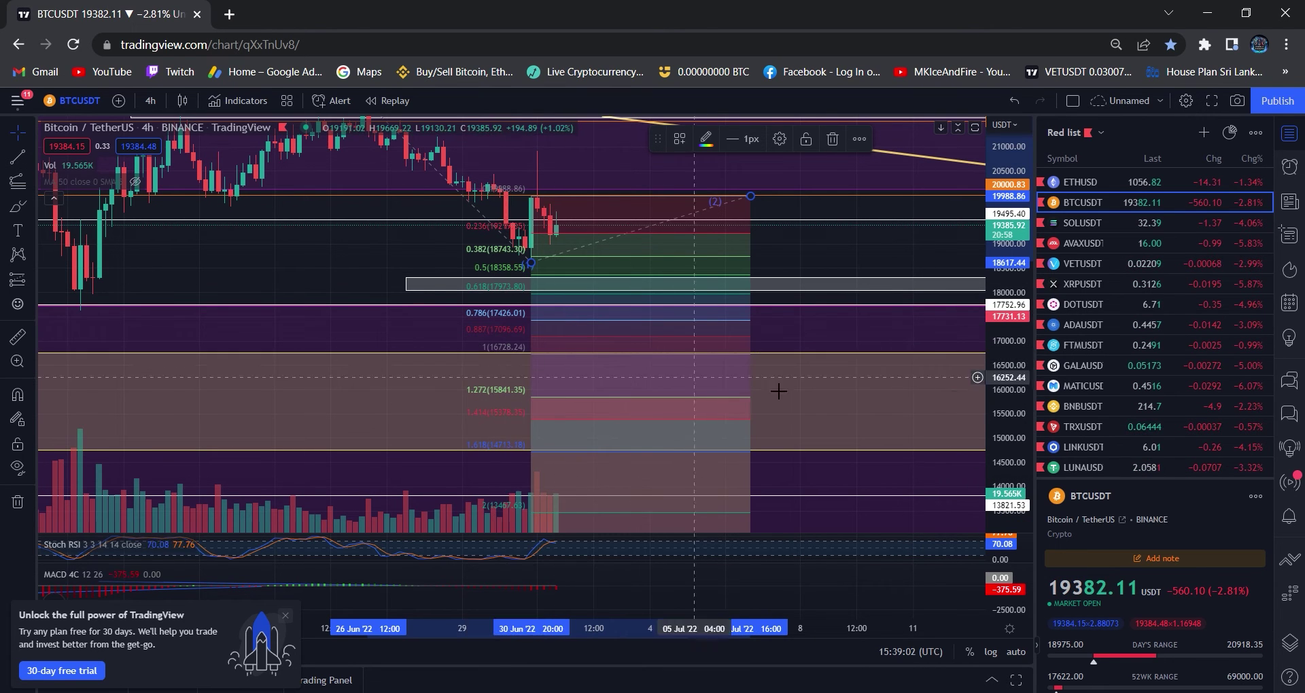
pyautogui.moveTo(833, 361); pyautogui.dragTo(841, 405)
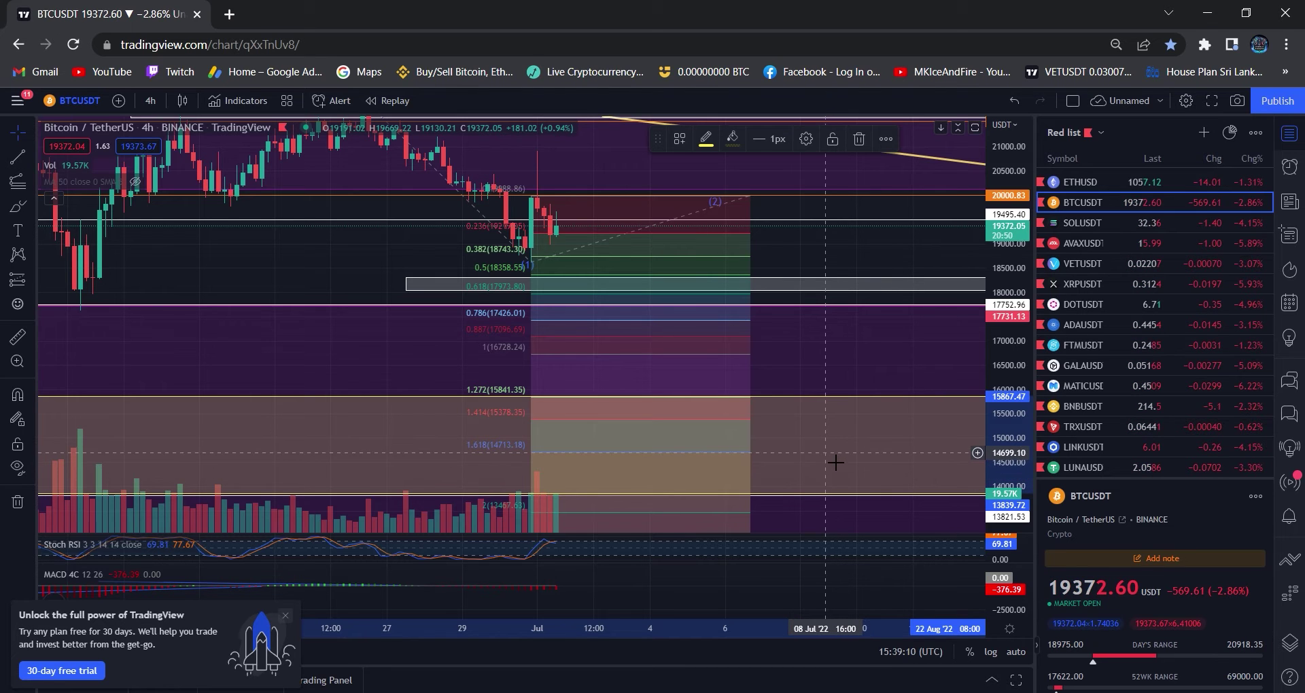
pyautogui.moveTo(829, 402); pyautogui.dragTo(833, 361)
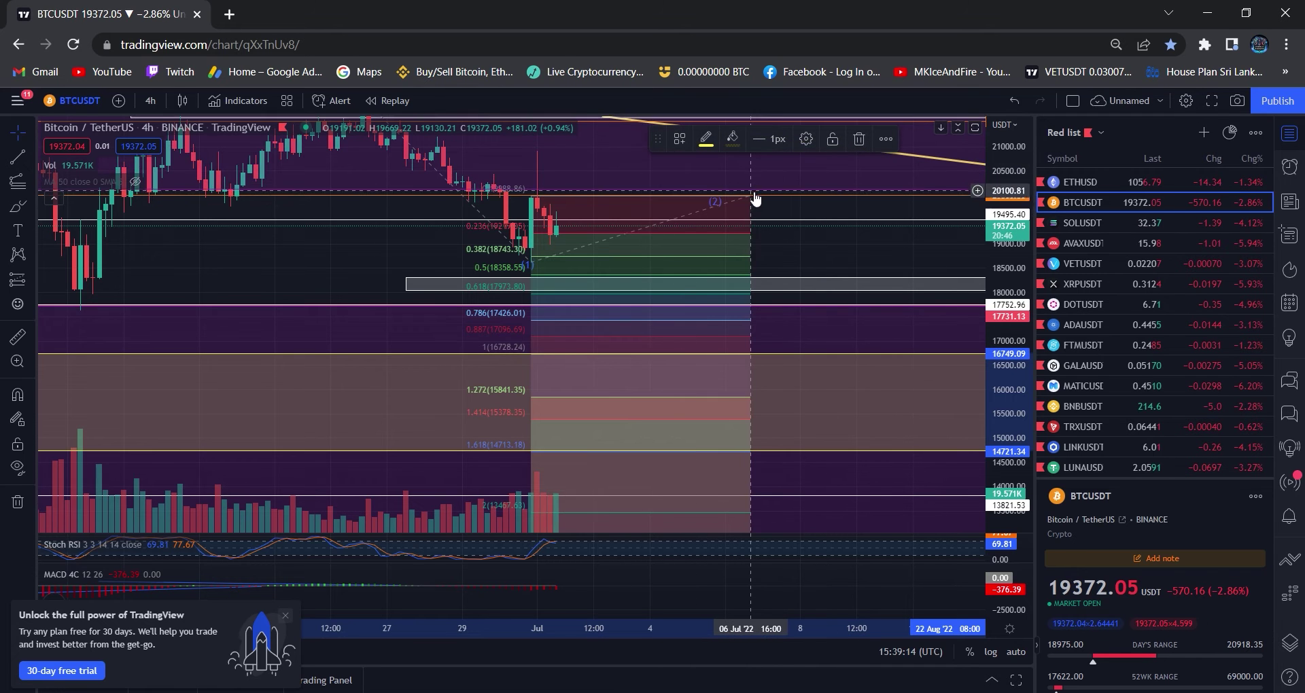
pyautogui.moveTo(751, 196); pyautogui.dragTo(748, 150)
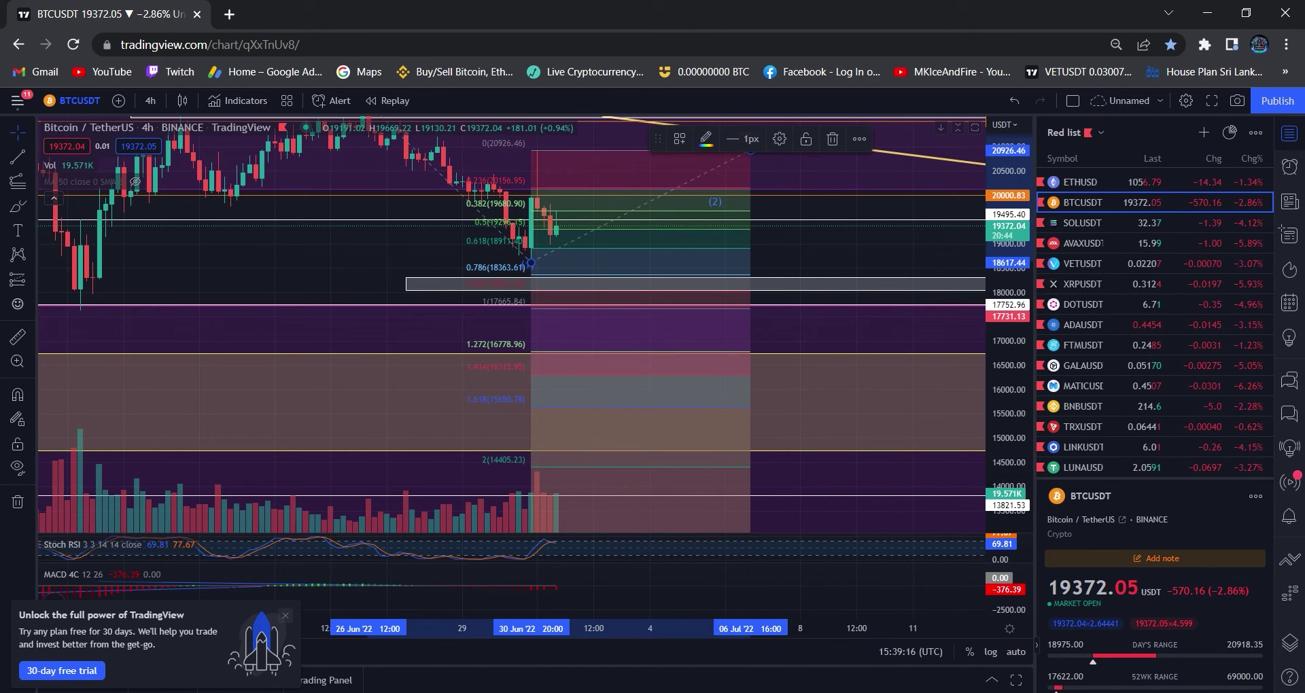
pyautogui.moveTo(825, 388); pyautogui.dragTo(827, 367)
# - Delete the Fib extension and move the blue (2) label to about 21,119 on 1 July, above the long wick
pyautogui.click(700, 272)
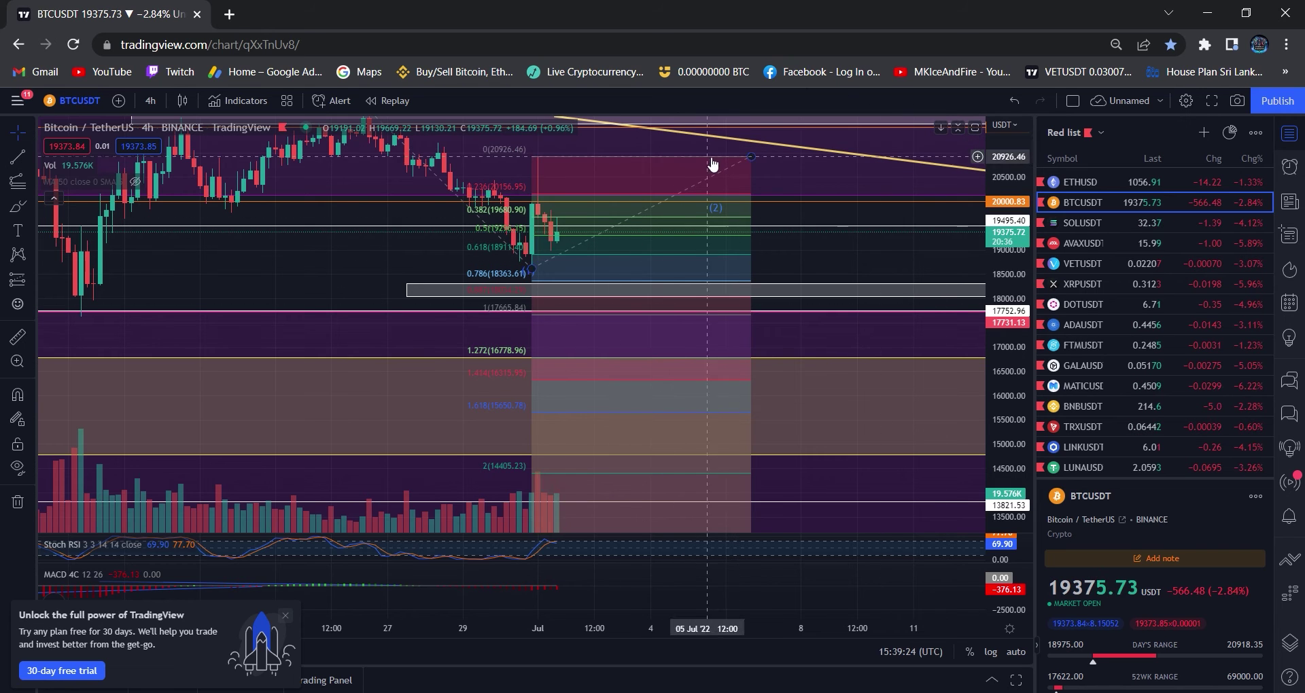
pyautogui.click(749, 158)
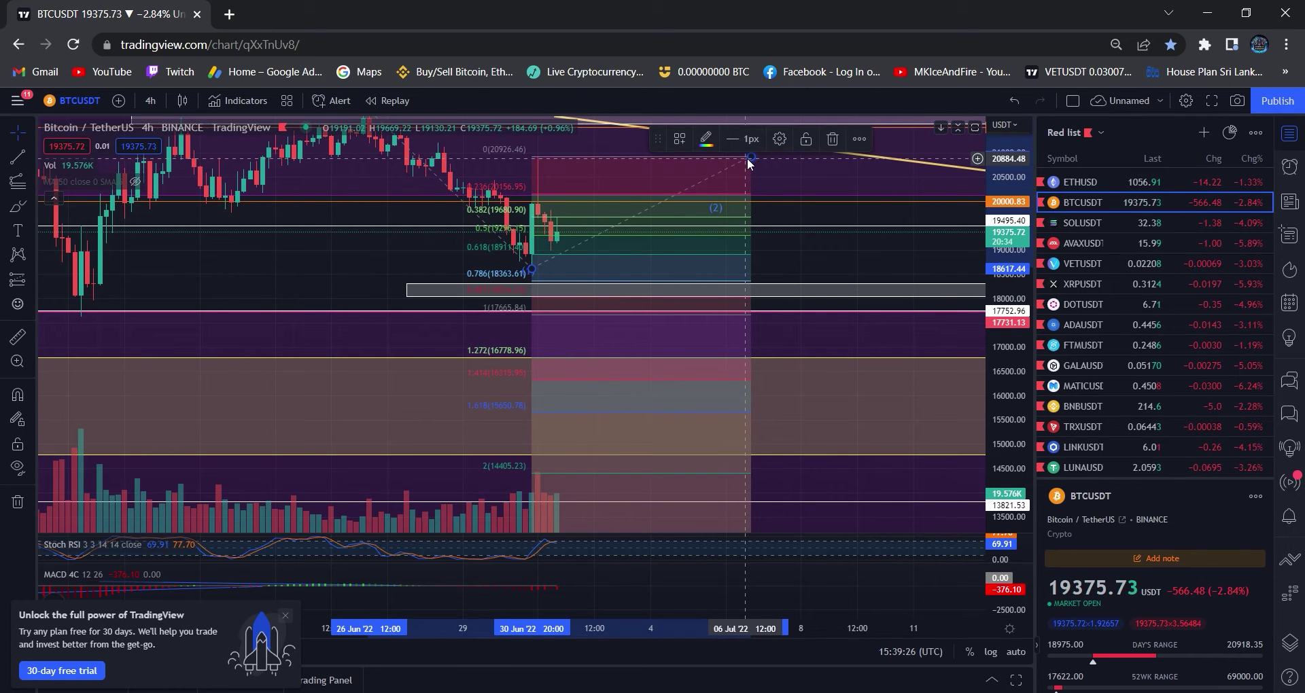
pyautogui.moveTo(748, 160)
pyautogui.mouseDown()
pyautogui.moveTo(723, 213)
pyautogui.moveTo(552, 162)
pyautogui.mouseUp()
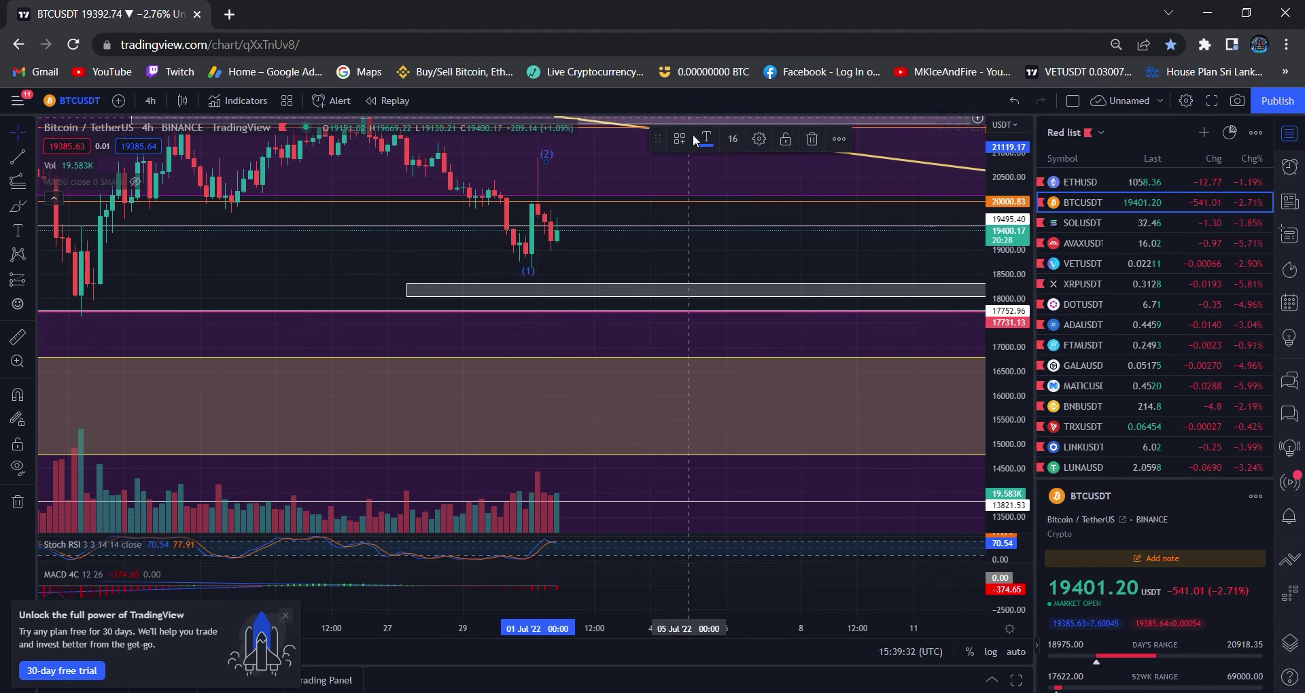
# - Raise the blue (2) label to about 21,301 above the 1 July wick
pyautogui.moveTo(651, 632); pyautogui.dragTo(380, 629)
pyautogui.moveTo(475, 271); pyautogui.dragTo(739, 406)
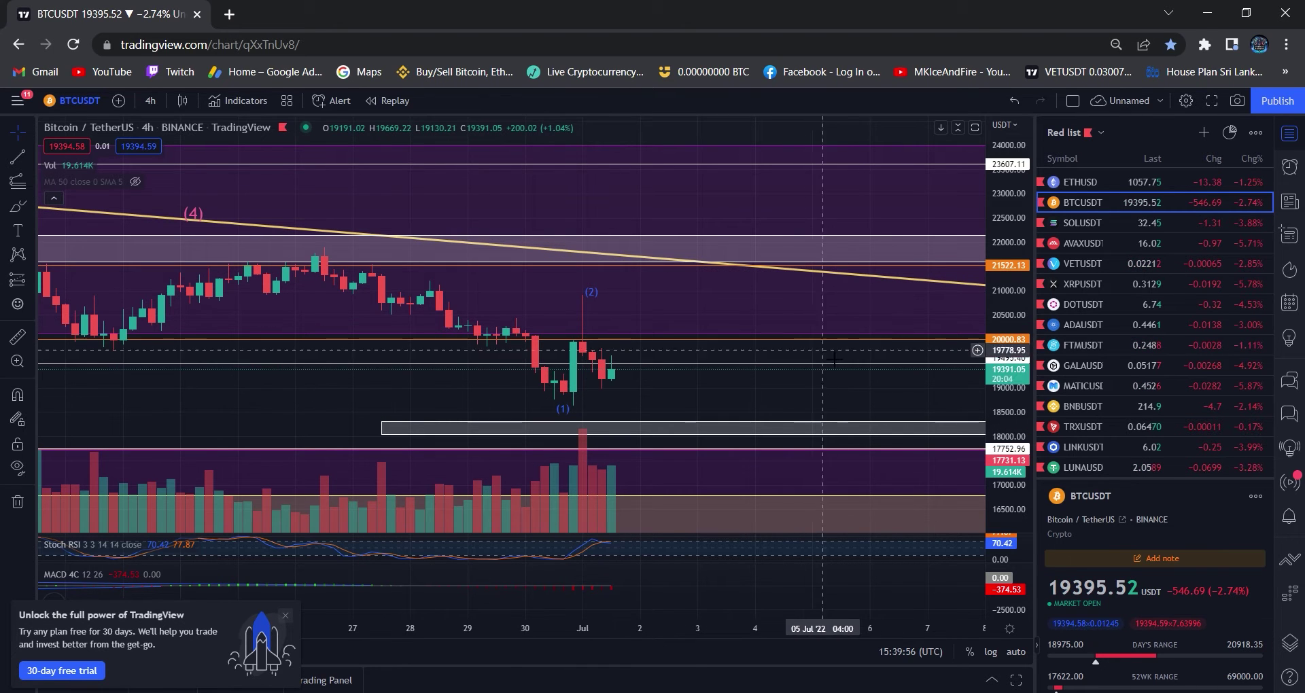
pyautogui.moveTo(813, 395); pyautogui.dragTo(714, 385)
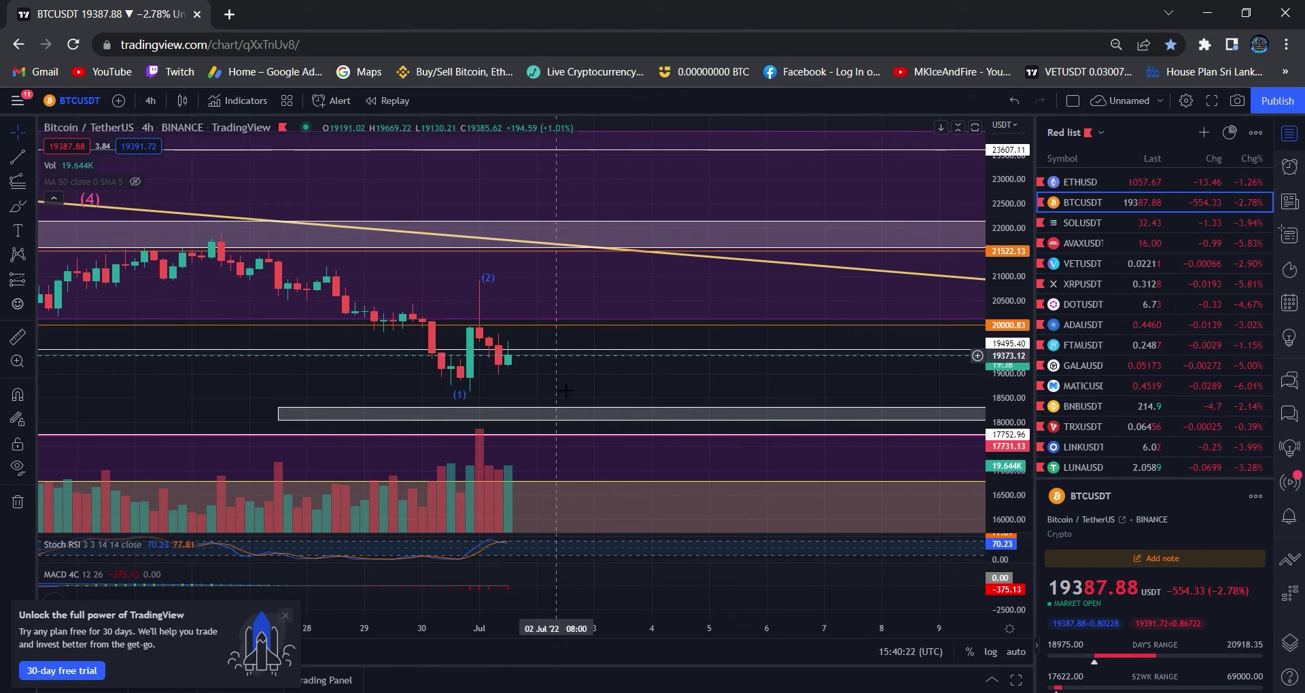
pyautogui.moveTo(754, 373); pyautogui.dragTo(752, 329)
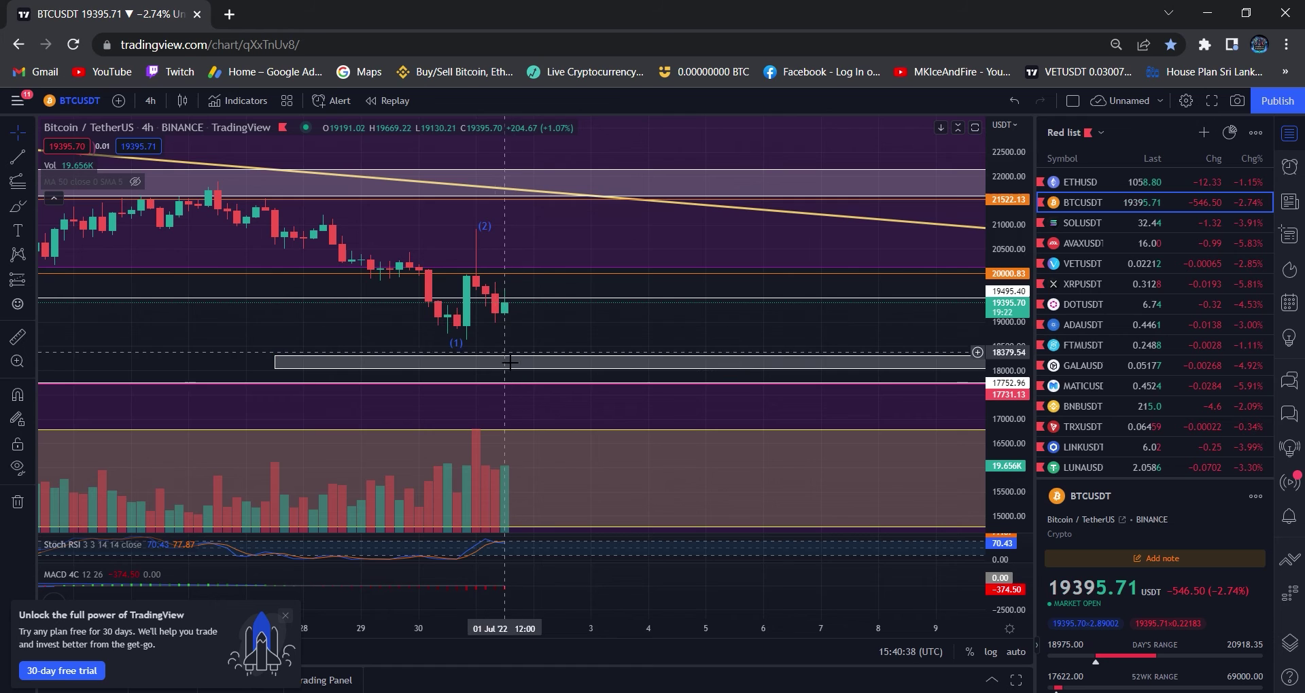
pyautogui.click(452, 366)
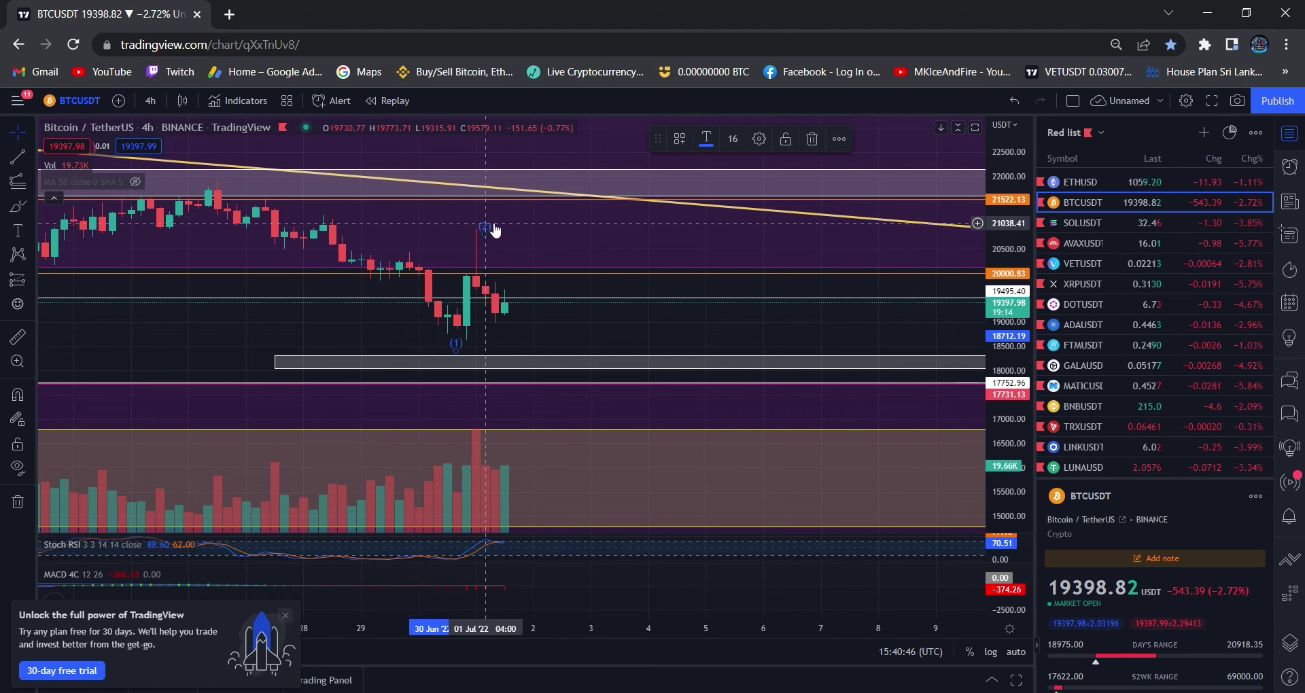
pyautogui.moveTo(487, 232)
pyautogui.mouseDown()
pyautogui.moveTo(564, 237)
pyautogui.moveTo(491, 234)
pyautogui.moveTo(487, 221)
pyautogui.mouseUp()
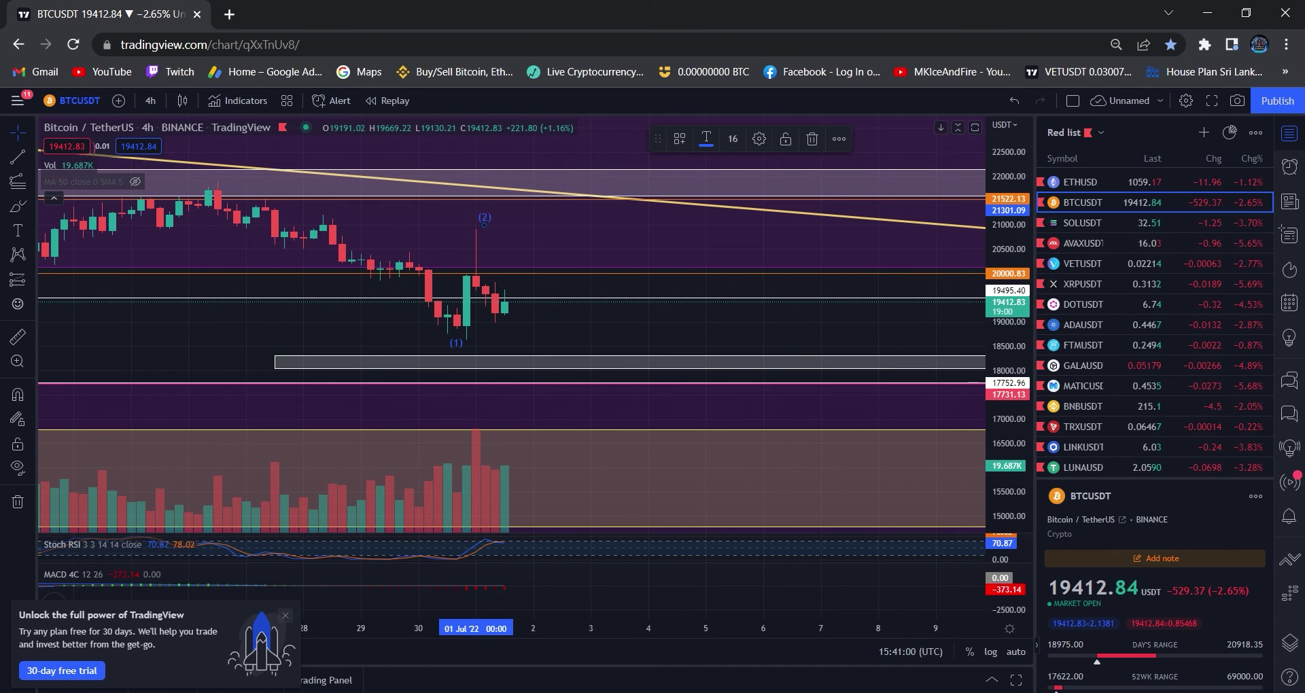
# - Move the pink (4) label to about 22,319 beside the 26 June high and the pink (3) label to about 17,788 beneath the mid-June low
pyautogui.scroll(-4, 394, 636)
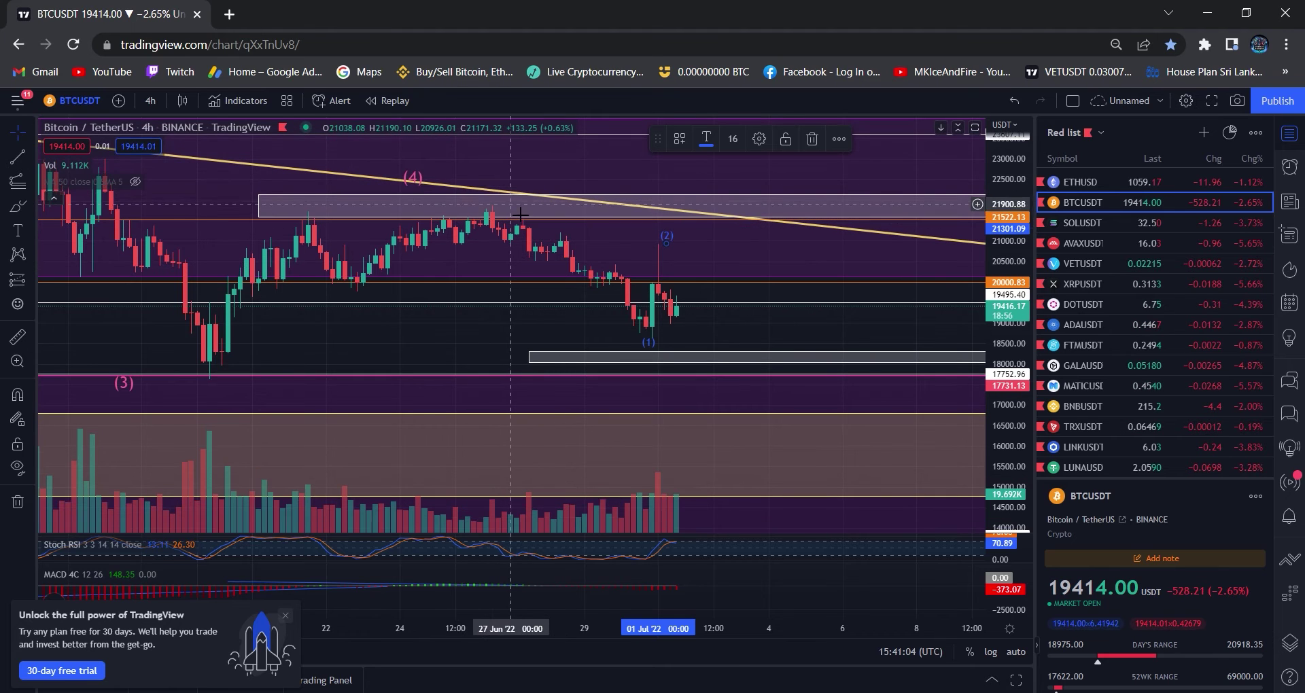
pyautogui.moveTo(416, 182); pyautogui.dragTo(485, 207)
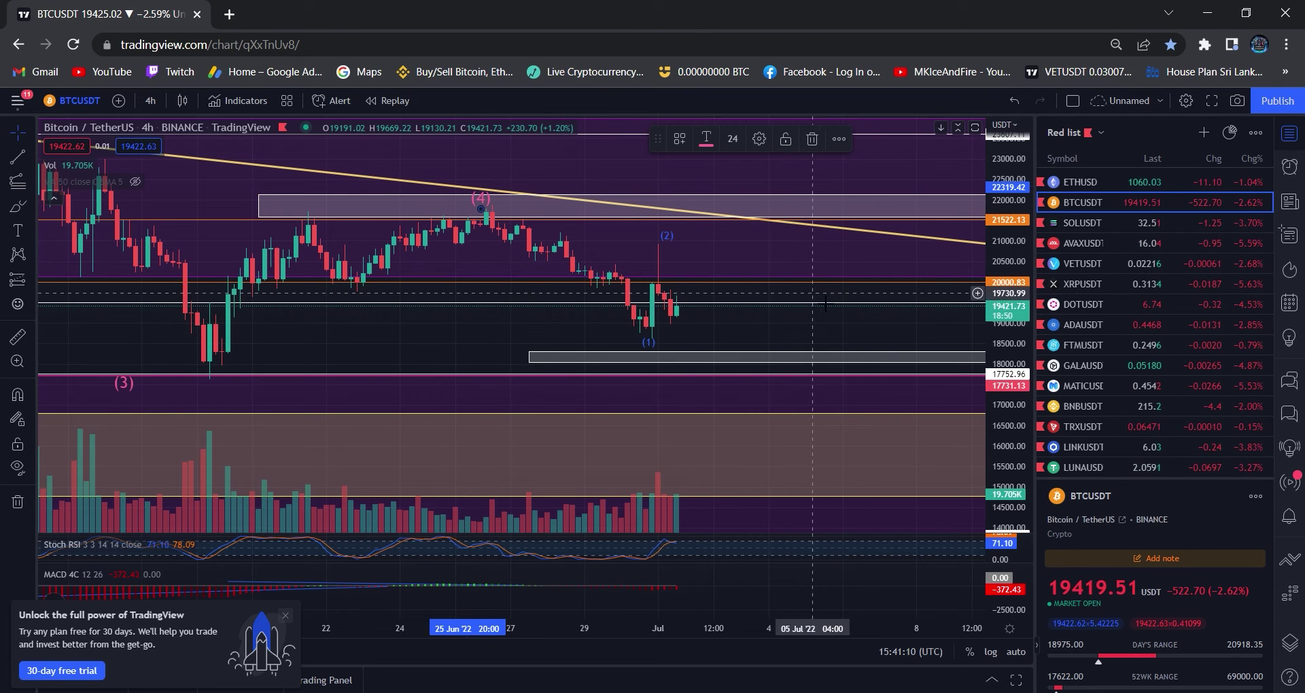
pyautogui.moveTo(788, 283); pyautogui.dragTo(719, 280)
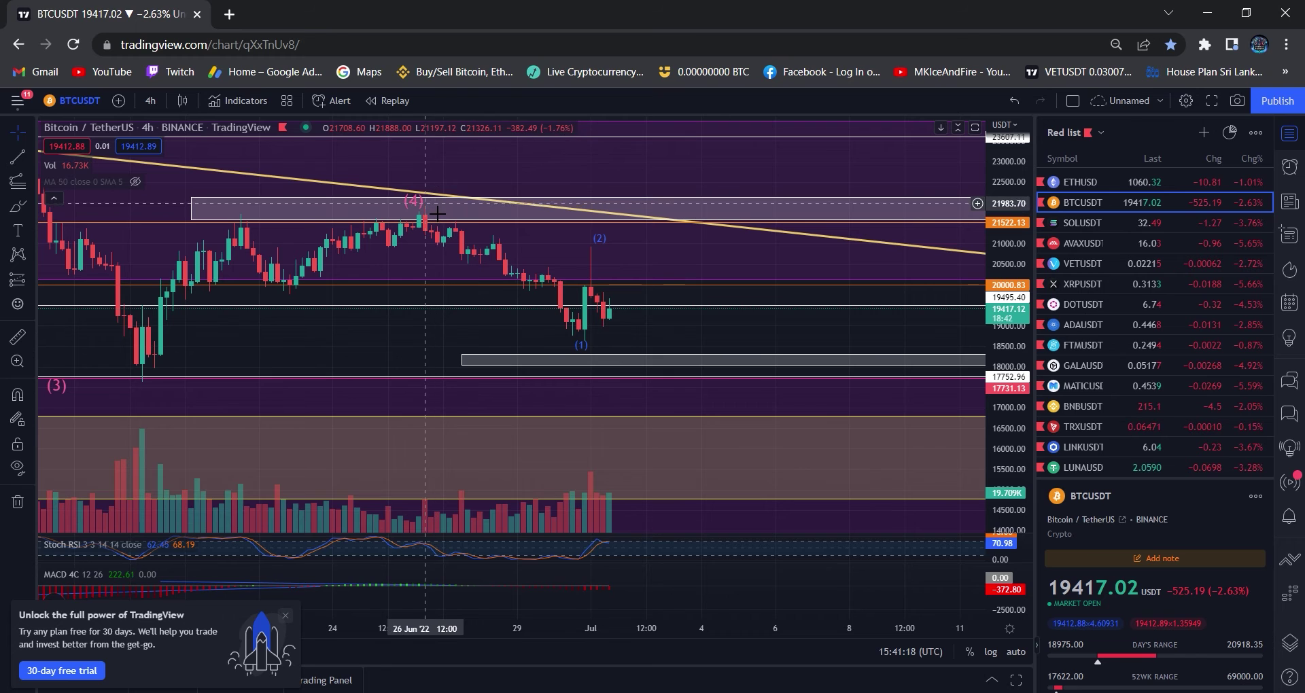
pyautogui.moveTo(430, 213); pyautogui.dragTo(414, 215)
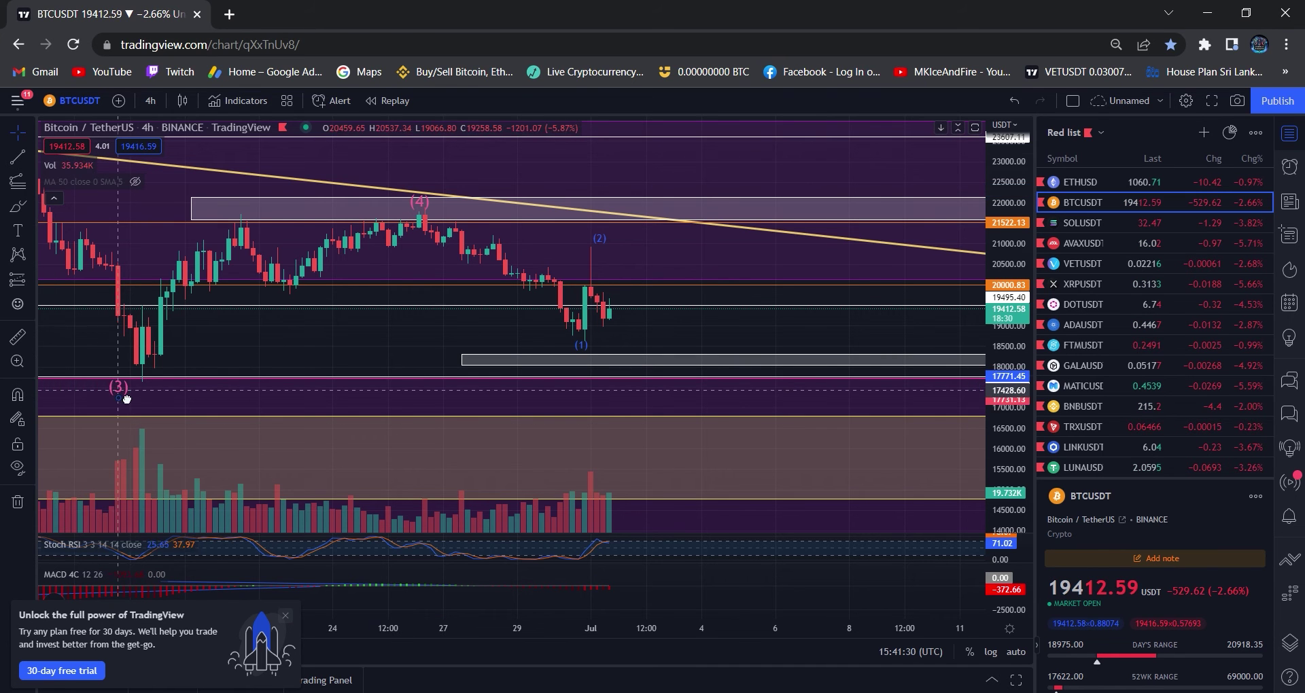
pyautogui.click(125, 399)
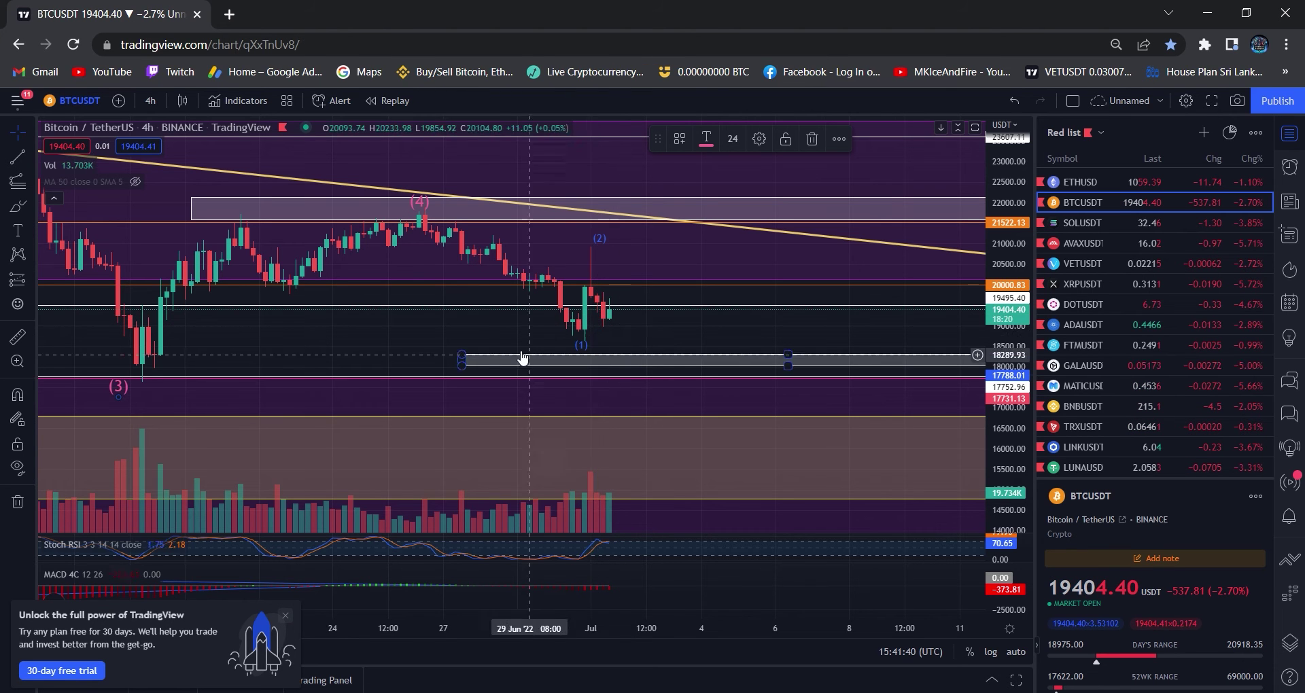
# - Lower the blue (2) label to about 21,152 on 1 July, close to the tip of the wick
pyautogui.moveTo(415, 333)
pyautogui.mouseDown()
pyautogui.moveTo(431, 327)
pyautogui.moveTo(469, 347)
pyautogui.mouseUp()
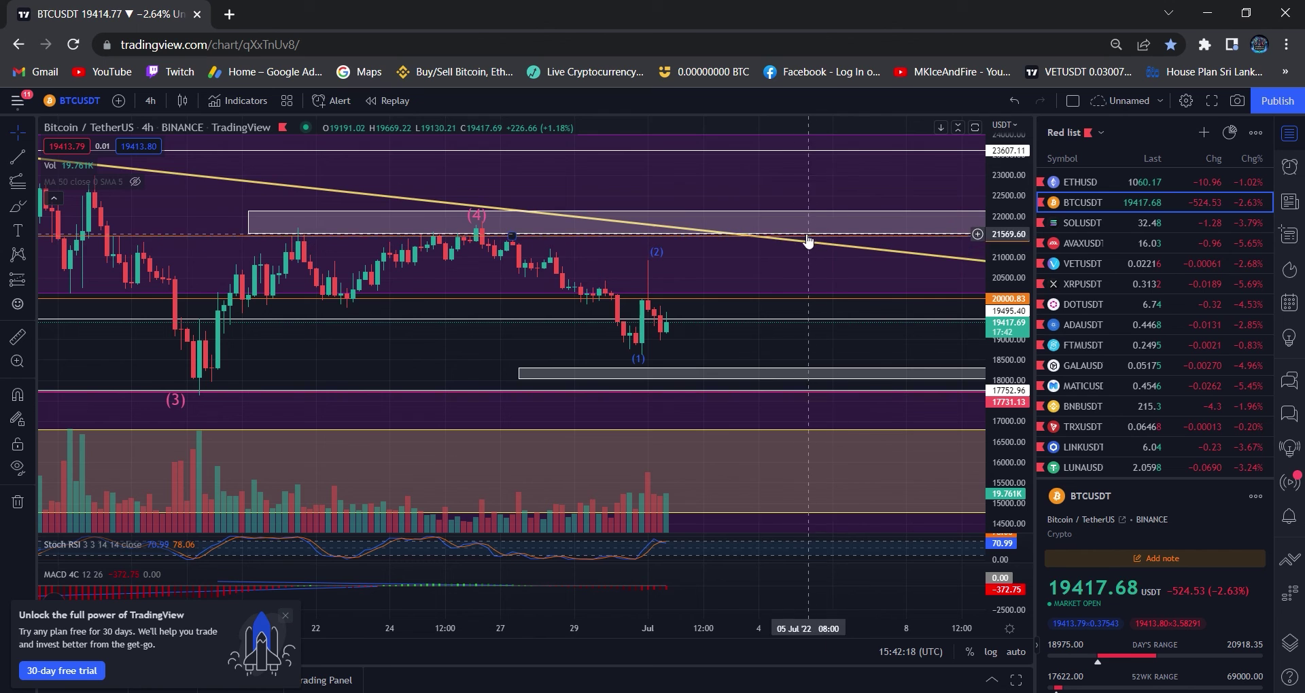
pyautogui.scroll(-5, 527, 633)
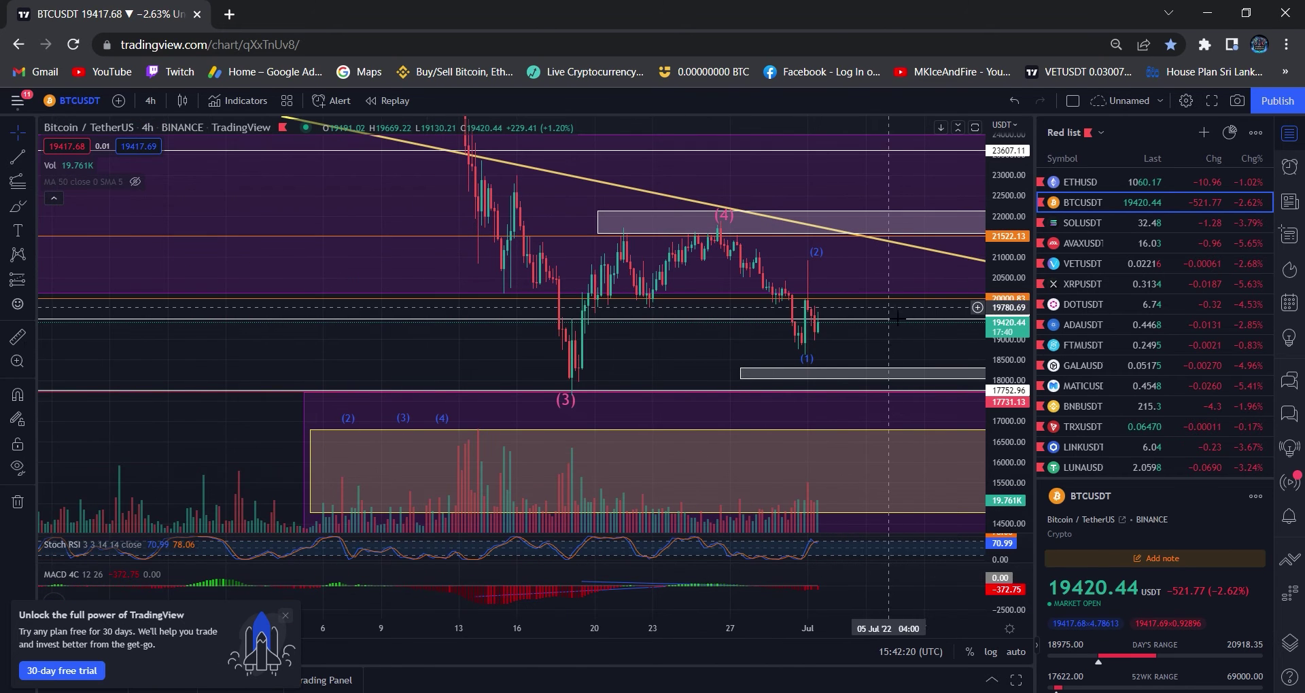
pyautogui.moveTo(871, 314); pyautogui.dragTo(653, 314)
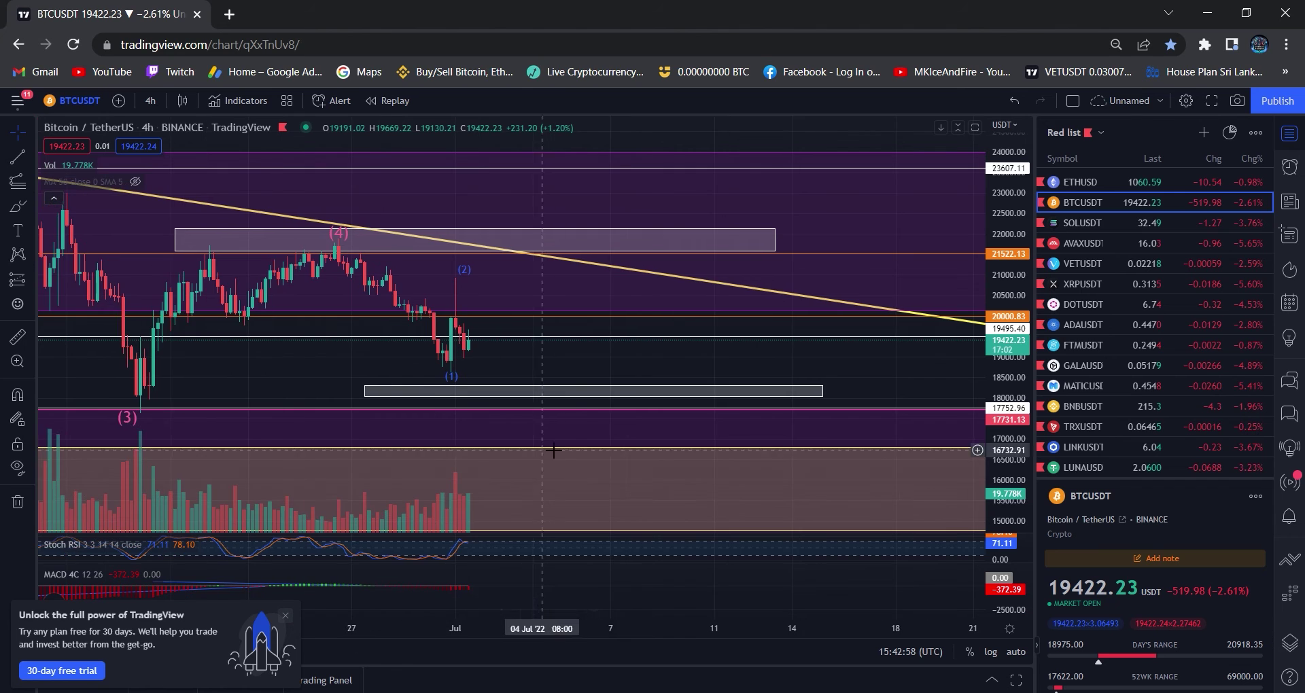
pyautogui.scroll(3, 714, 356)
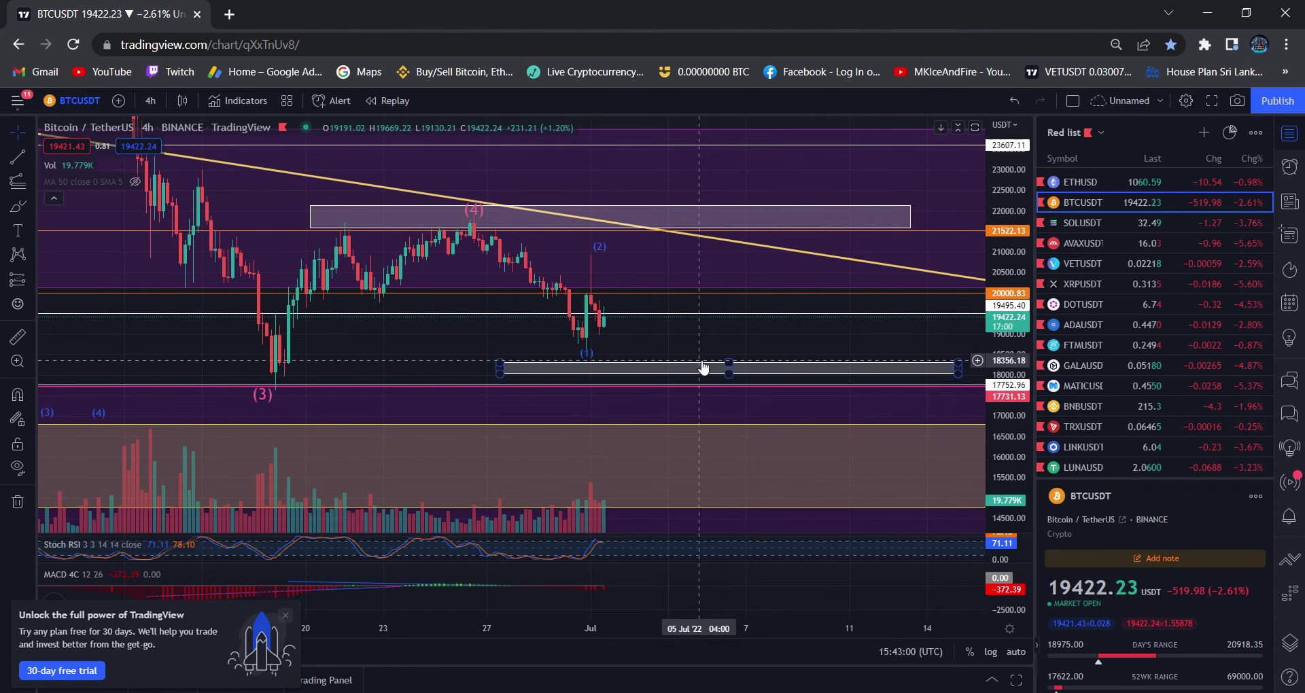
pyautogui.click(606, 259)
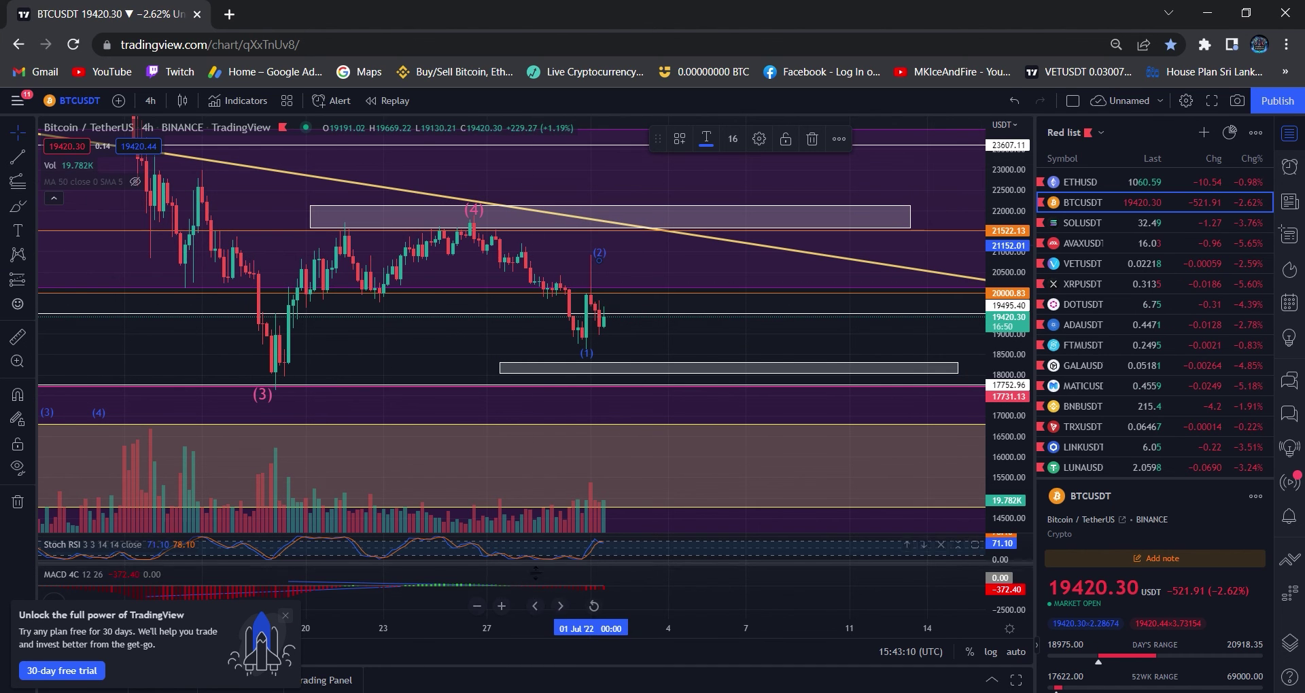
# - Draw a Fib Retracement from about 18,666.60 at the 30 June low up to about 20,941.30 on 10 July
pyautogui.scroll(2, 499, 635)
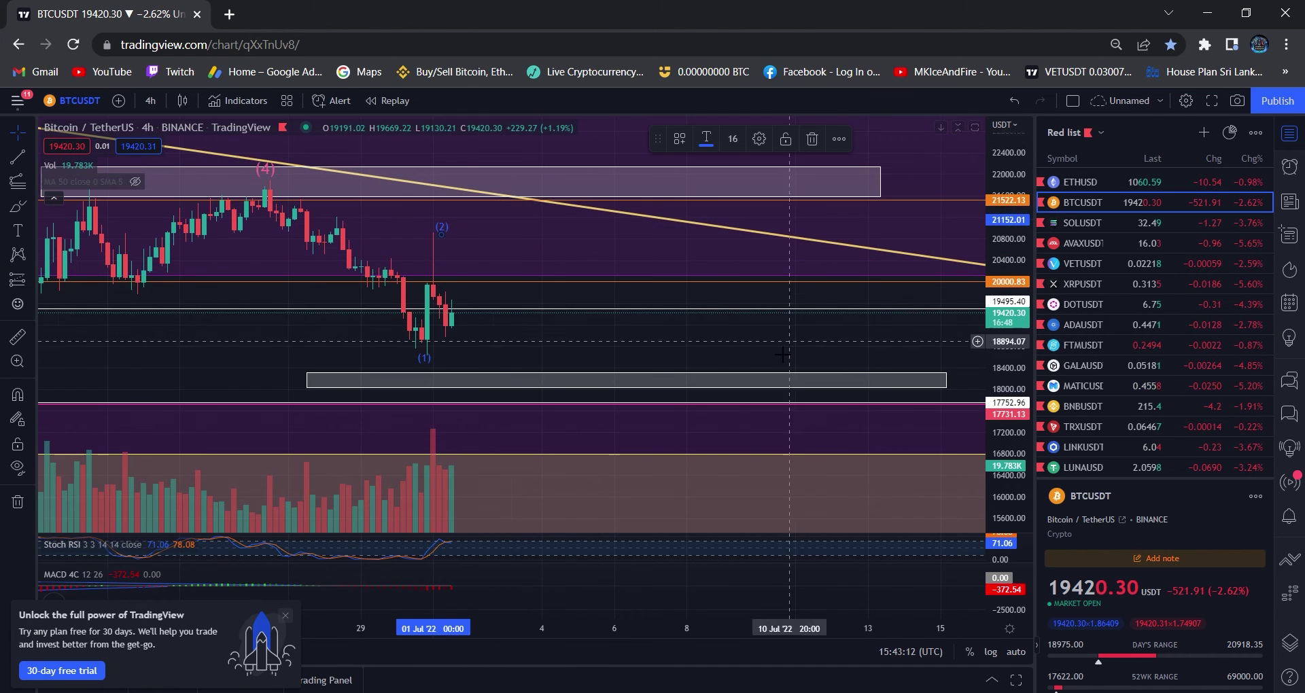
pyautogui.moveTo(711, 354); pyautogui.dragTo(845, 354)
pyautogui.click(32, 181)
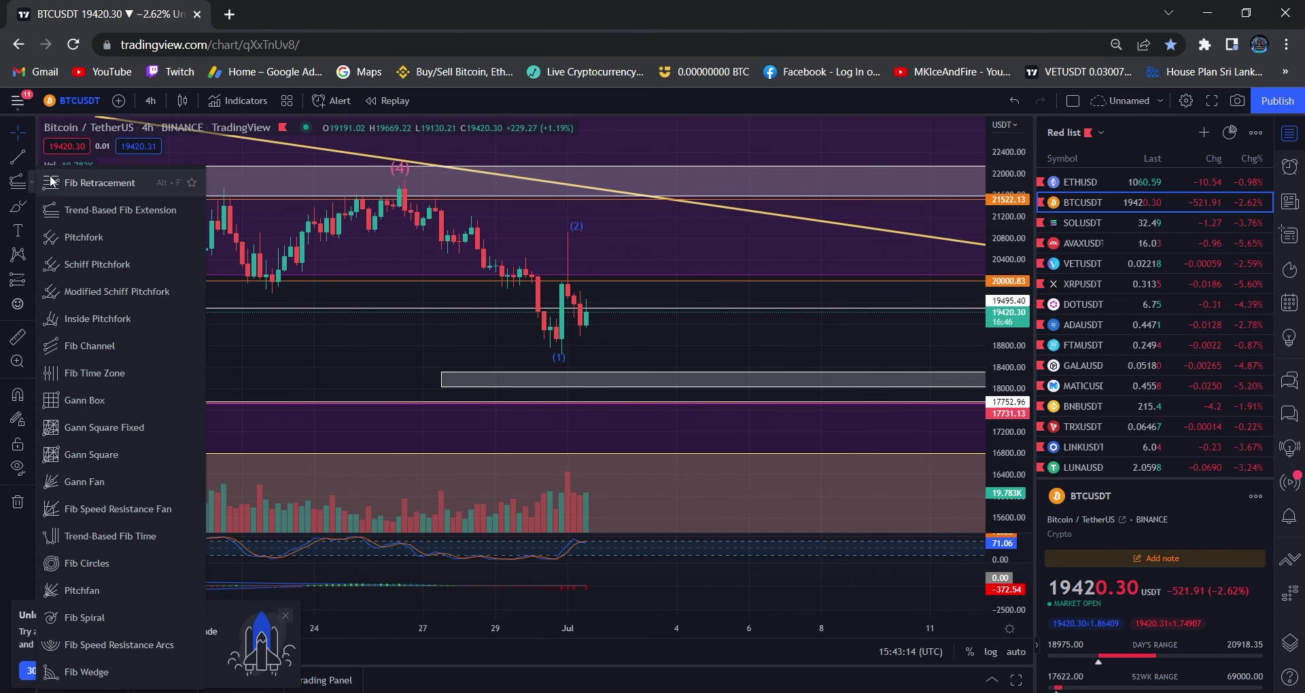
pyautogui.click(71, 182)
pyautogui.click(575, 364)
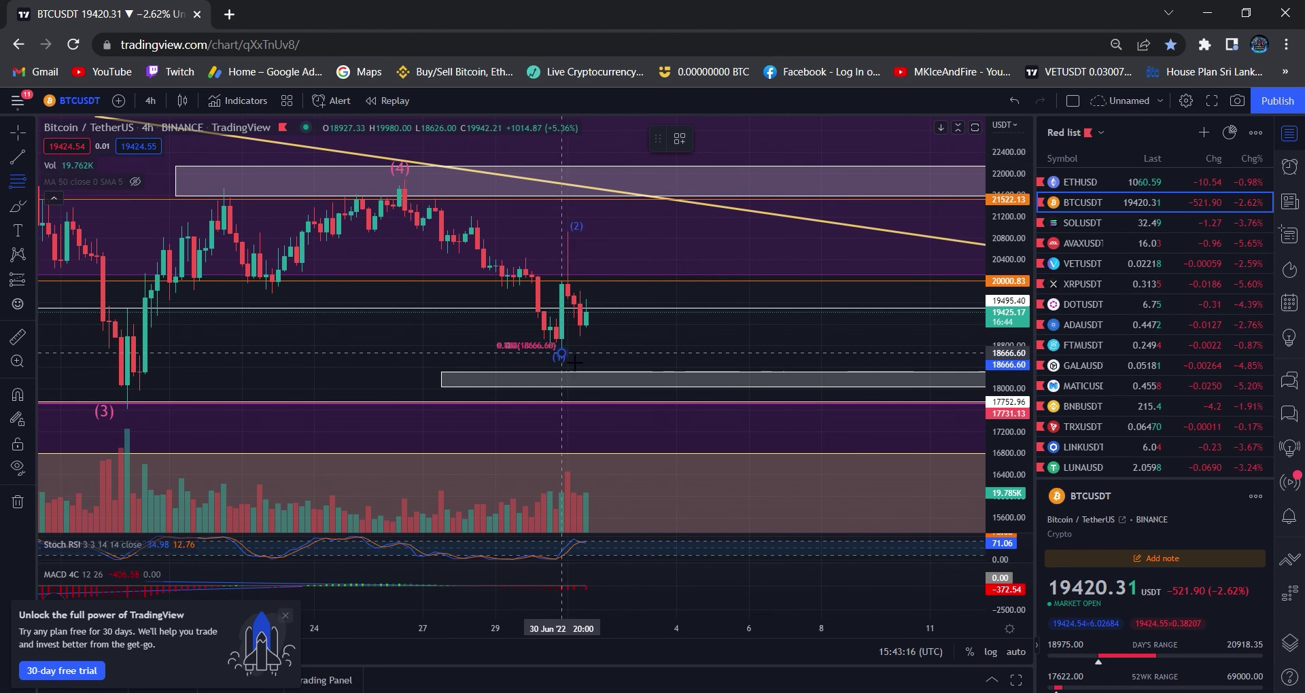
pyautogui.click(906, 231)
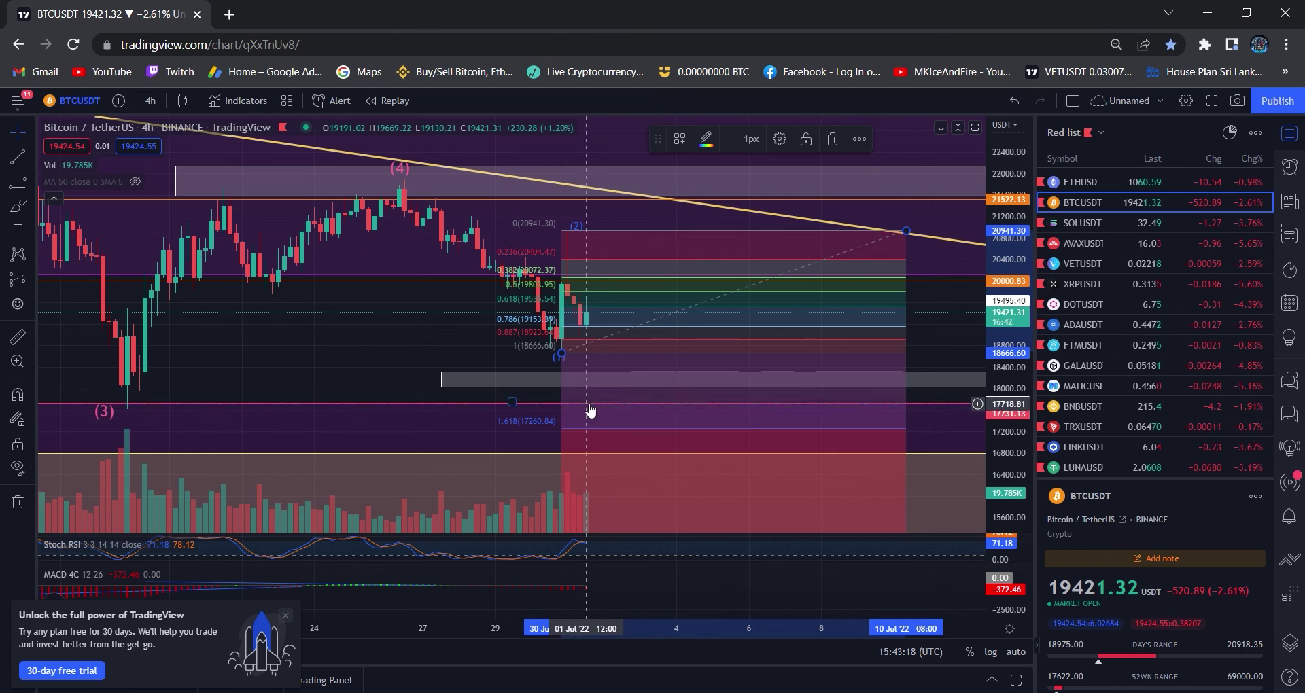